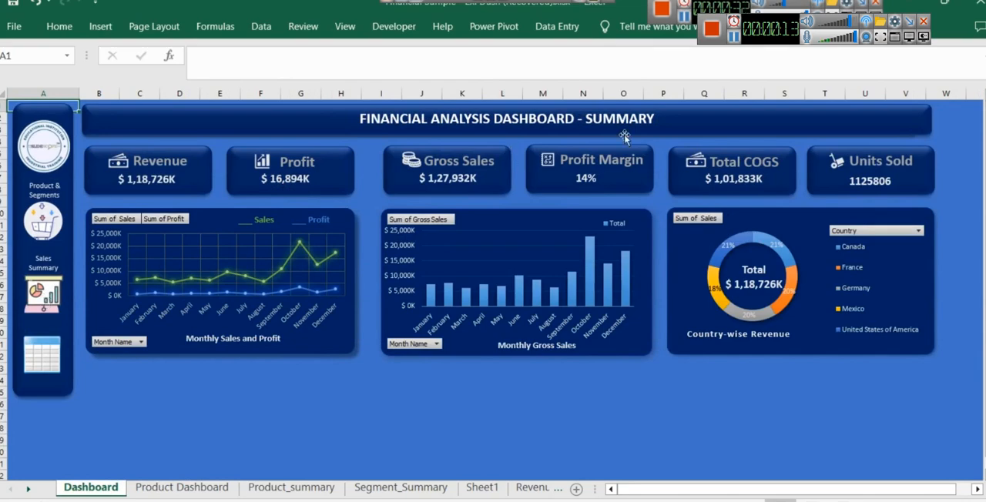
- Tour the finished financial dashboard workbook, viewing its Dashboard, Product Dashboard, summary and data sheets through the sidebar links and sheet navigation
click(40, 362)
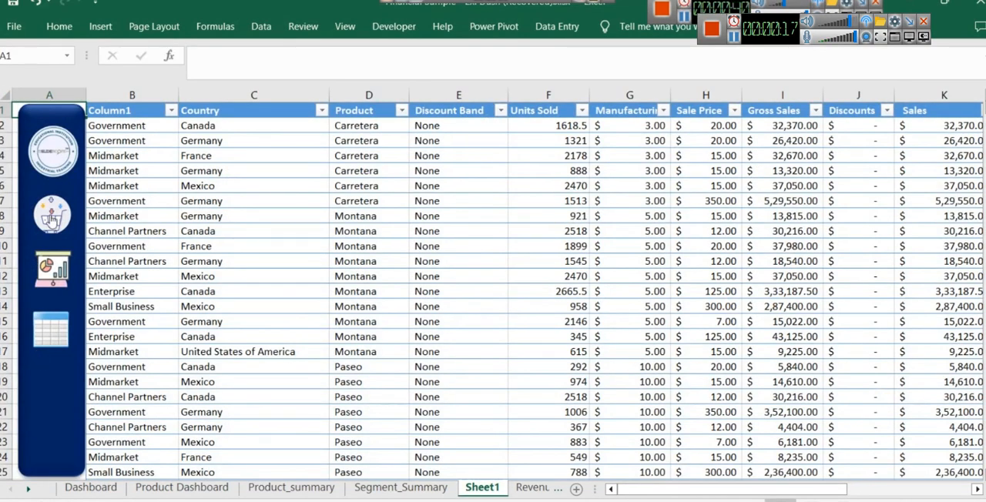
click(51, 219)
click(43, 291)
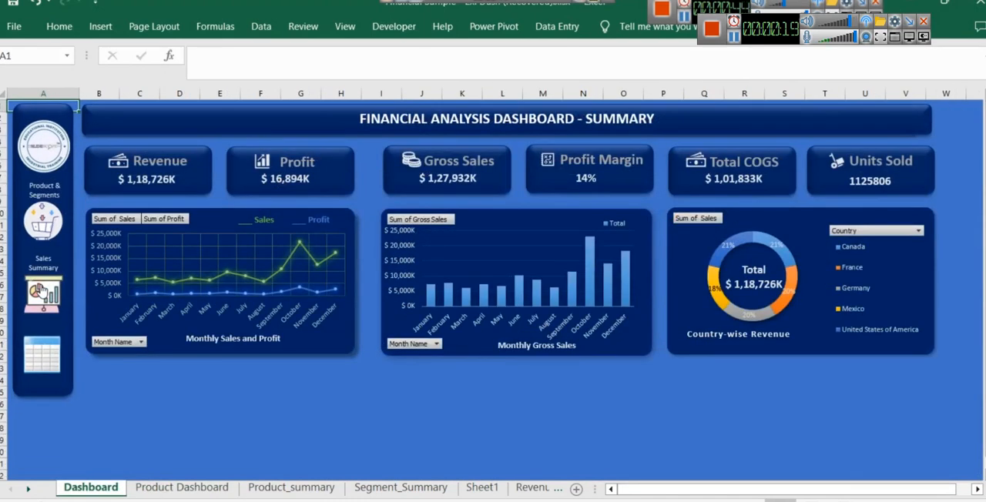
click(183, 489)
click(258, 488)
click(381, 488)
click(479, 488)
click(531, 488)
click(111, 488)
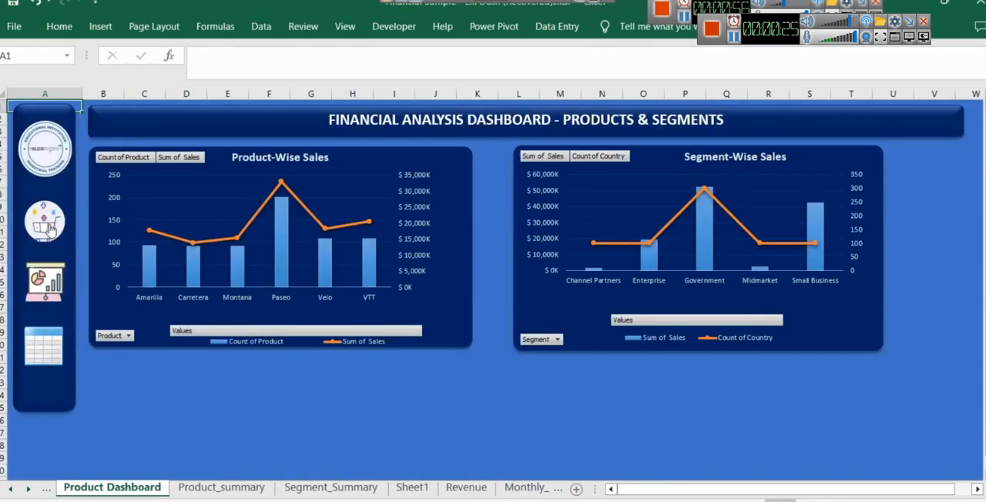
click(51, 299)
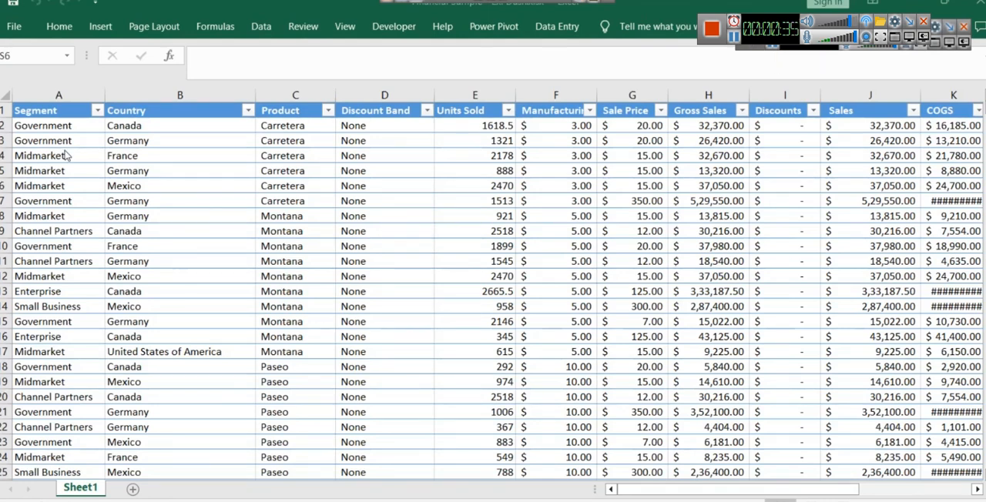
- Review the source data columns on Sheet1 one by one, from Segment through Gross Sales
click(57, 95)
click(180, 95)
click(295, 94)
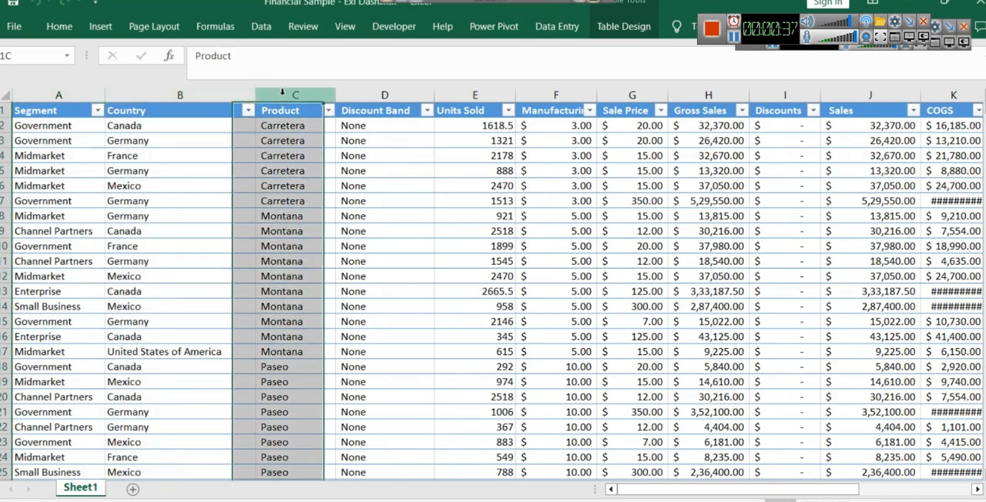
click(374, 91)
click(475, 93)
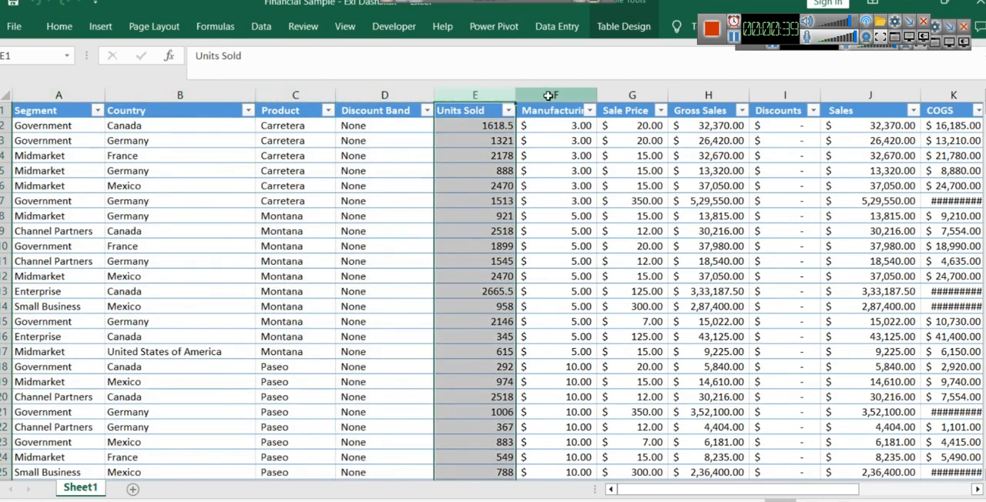
click(549, 93)
click(632, 94)
click(707, 94)
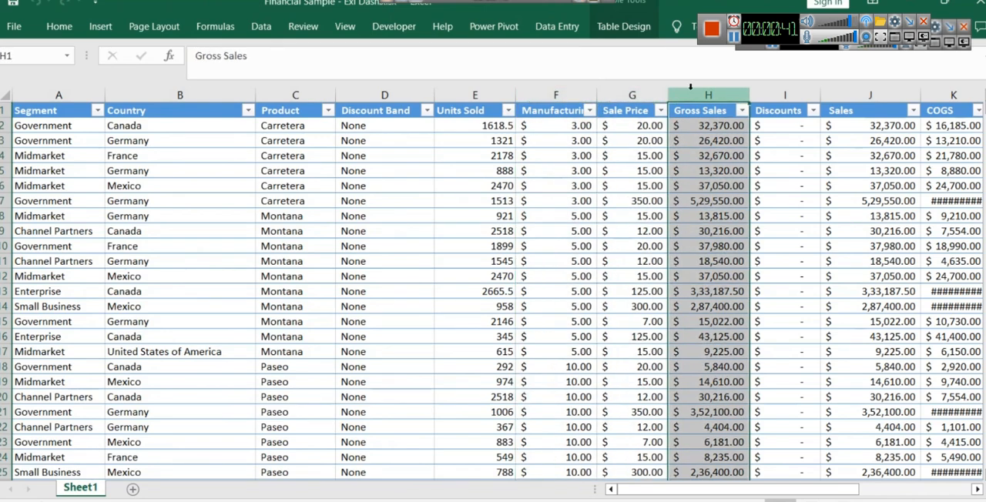
- Examine the Discounts column and the values in its filter list without applying a filter
click(780, 95)
click(813, 111)
scroll(737, 349, down, 3)
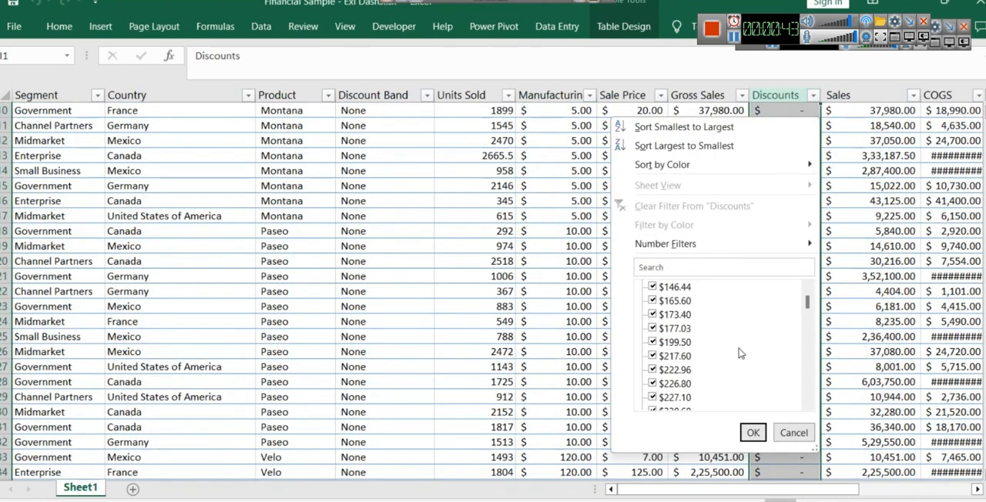
click(793, 430)
scroll(792, 429, up, 3)
- Review the remaining data columns, including Sales, COGS, Profit, Date and the month and year fields
click(871, 89)
drag(845, 489, 902, 487)
click(630, 94)
click(715, 94)
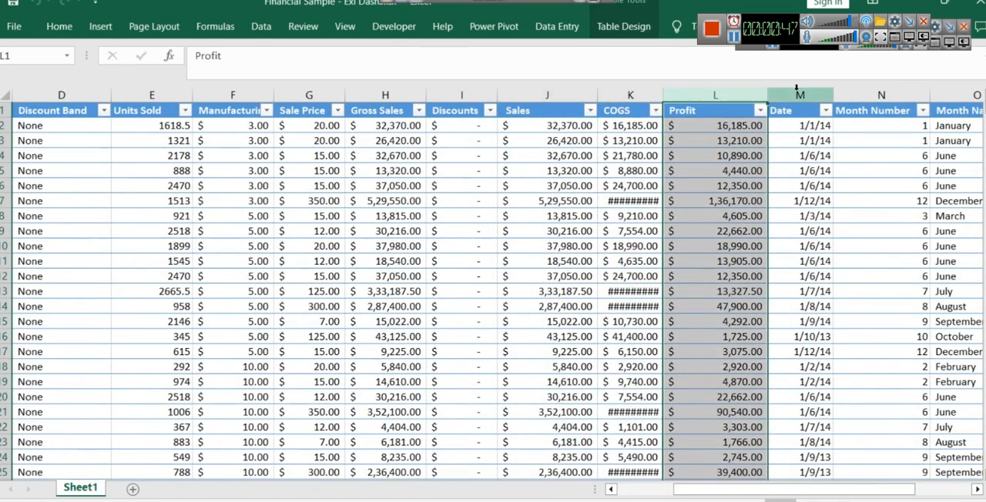
click(798, 94)
click(871, 94)
drag(788, 489, 844, 489)
click(715, 94)
click(786, 93)
click(531, 95)
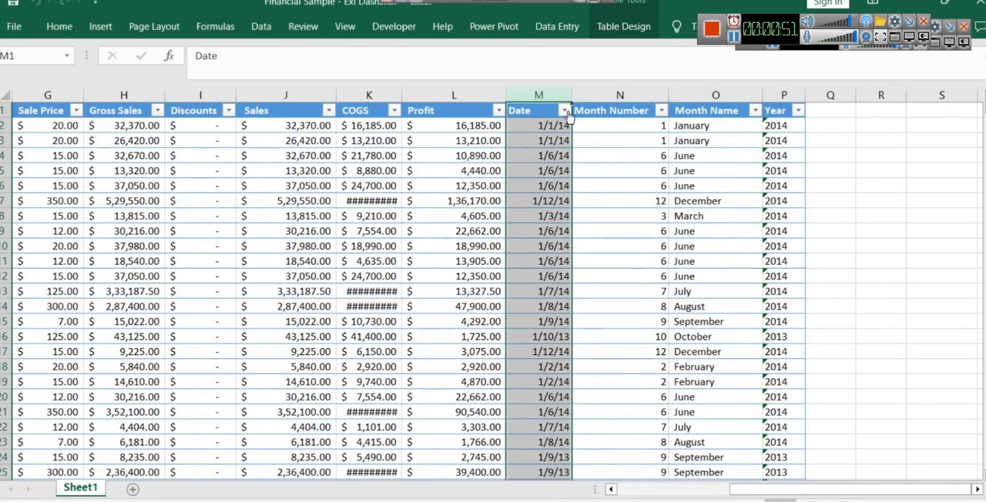
click(636, 496)
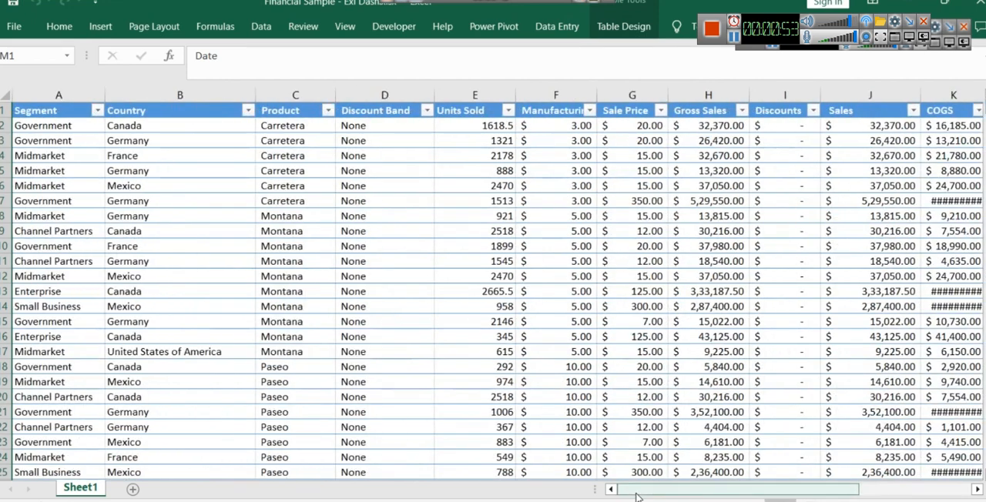
- Add a new worksheet after Sheet1 and set the ribbon to show both tabs and commands
click(132, 489)
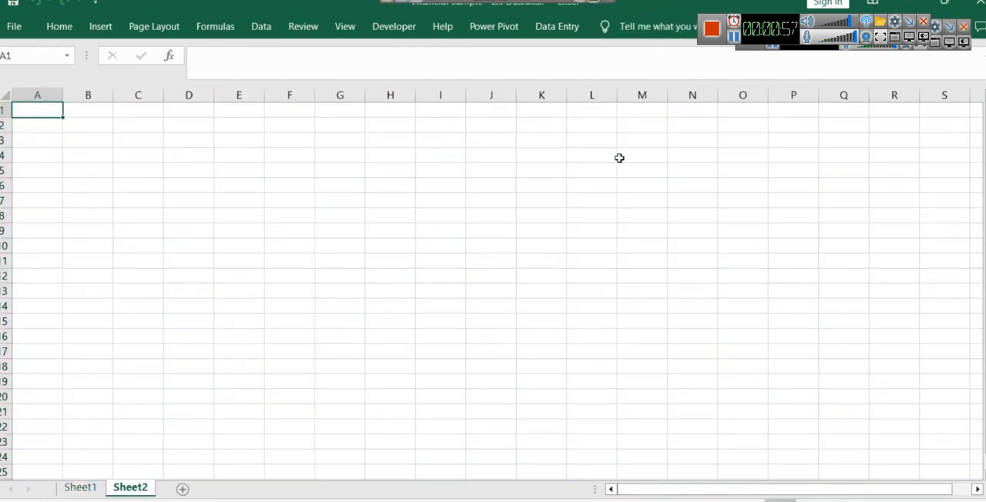
drag(820, 47, 680, 42)
click(877, 6)
click(896, 128)
- Turn off the gridlines on Sheet2
click(35, 178)
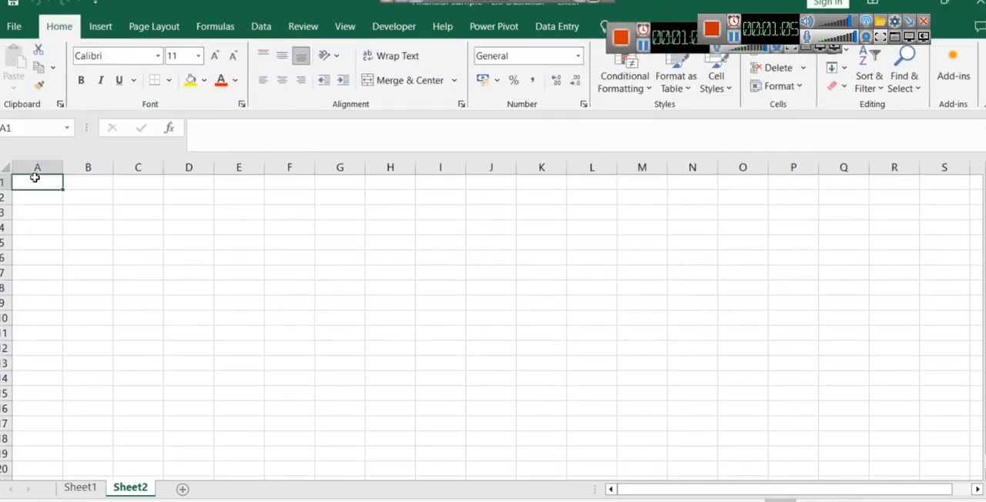
key(ctrl+a)
click(340, 27)
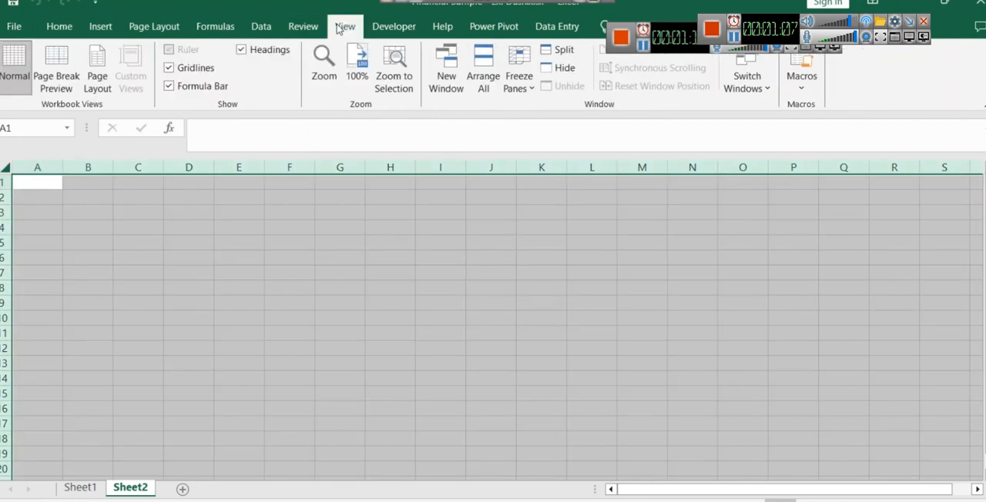
click(191, 69)
click(198, 275)
- Fill all cells of Sheet2 with the medium blue theme color as the dashboard background
key(ctrl+a)
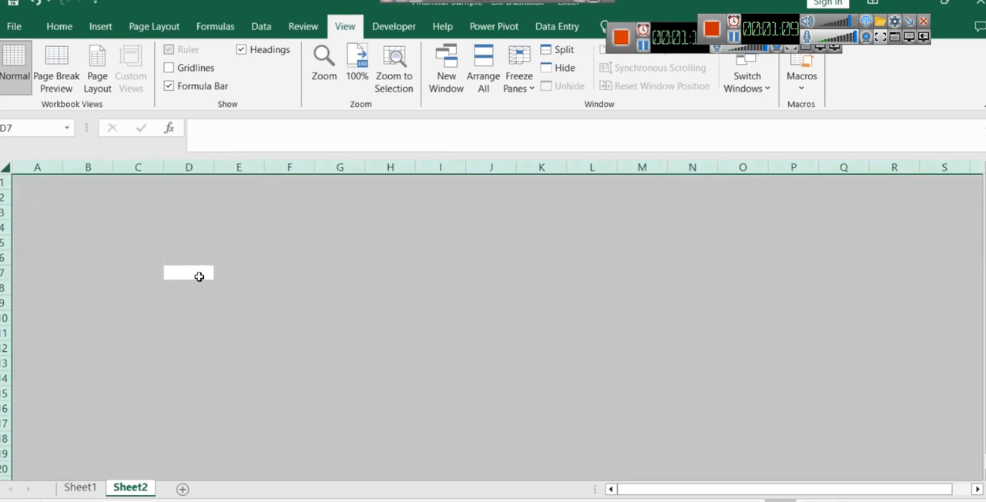
click(74, 24)
click(206, 80)
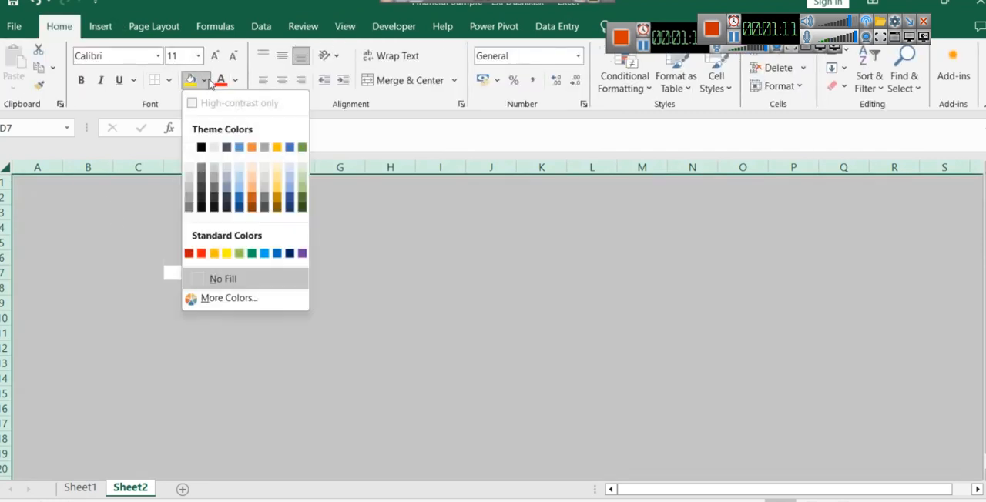
click(215, 149)
click(206, 81)
click(289, 149)
click(394, 285)
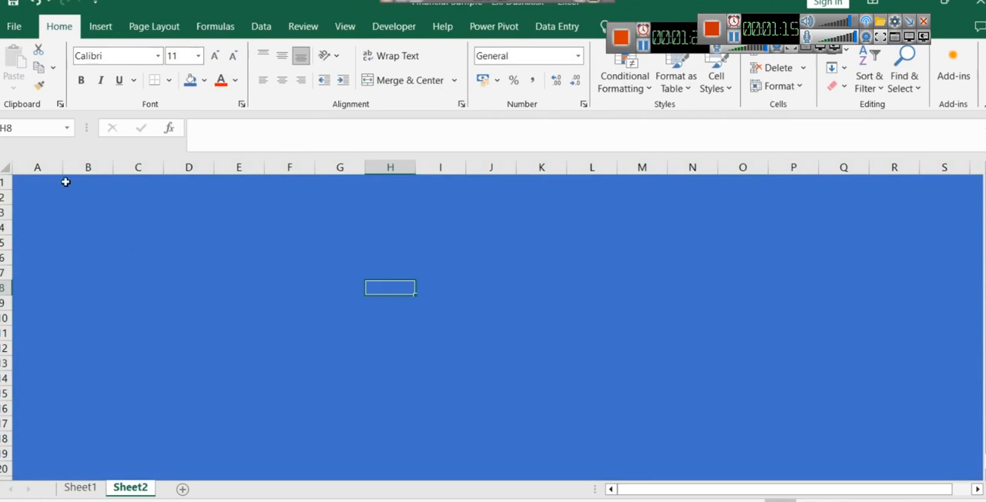
- Widen column A to nearly twice its default width to make room for a sidebar
drag(62, 167, 103, 167)
click(38, 181)
click(43, 167)
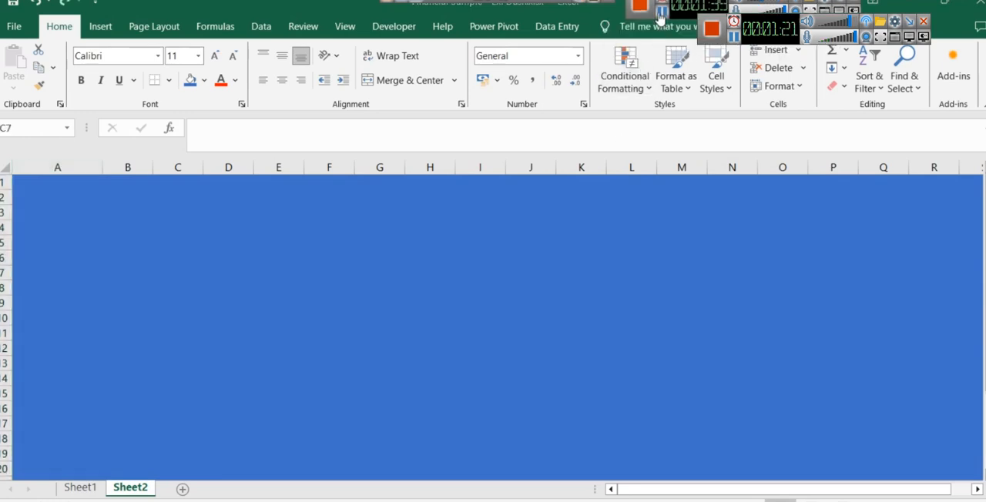
- Draw a tall rounded rectangle about 12.49 cm high and 2.52 cm wide over column A as the sidebar
click(100, 26)
click(222, 49)
click(183, 163)
mouse_move(20, 177)
mouse_down()
mouse_move(110, 332)
mouse_move(95, 475)
mouse_up()
scroll(86, 406, up, 2)
click(156, 288)
- Apply the second preset shape effect to the sidebar rectangle to give it a beveled look
click(59, 217)
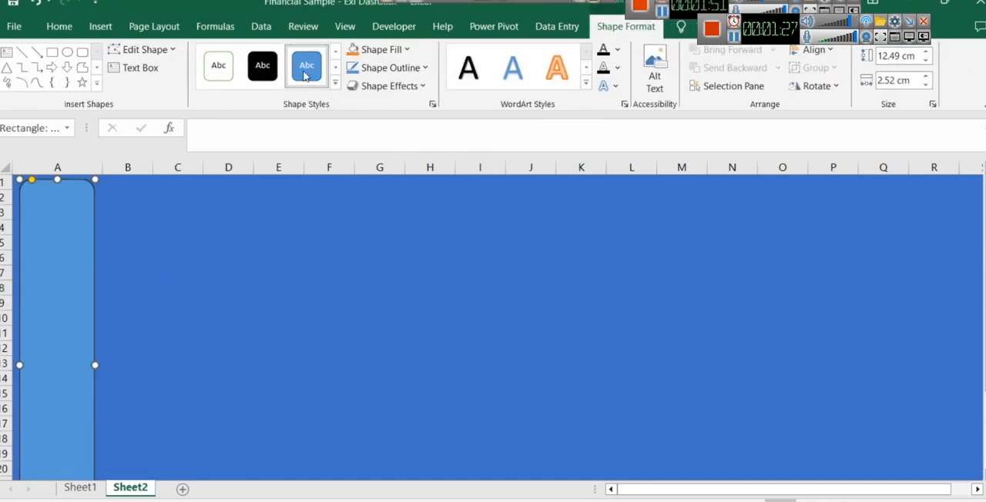
click(422, 85)
mouse_move(416, 114)
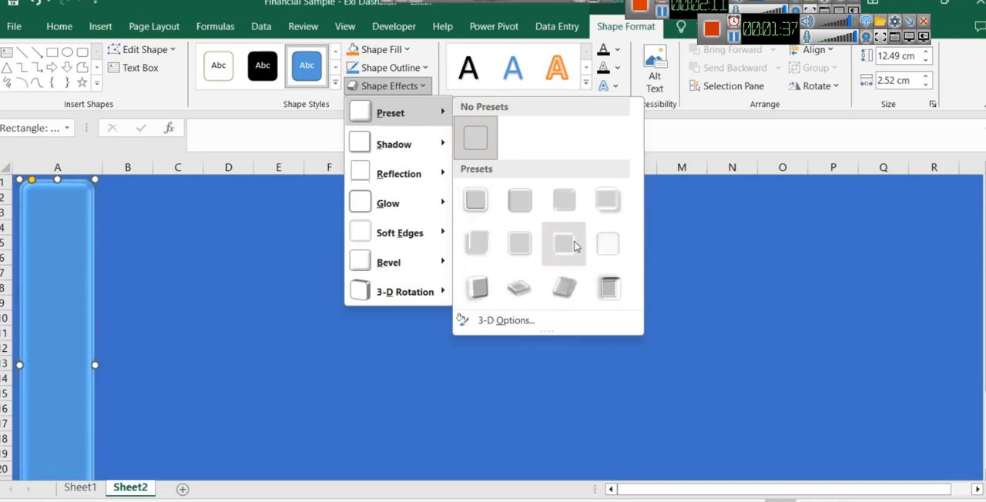
click(510, 205)
click(329, 303)
- Try filling the sidebar rectangle with the medium blue theme color used for the sheet background
click(74, 297)
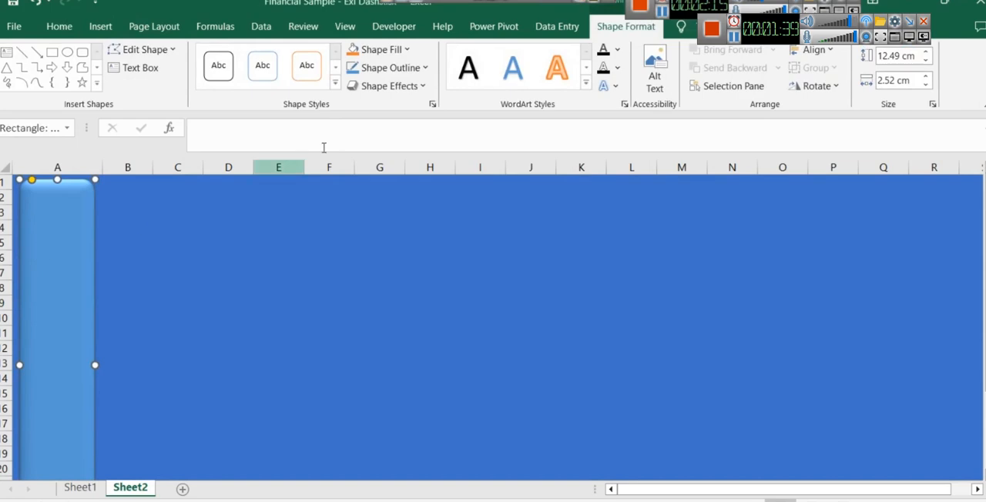
click(384, 50)
click(453, 139)
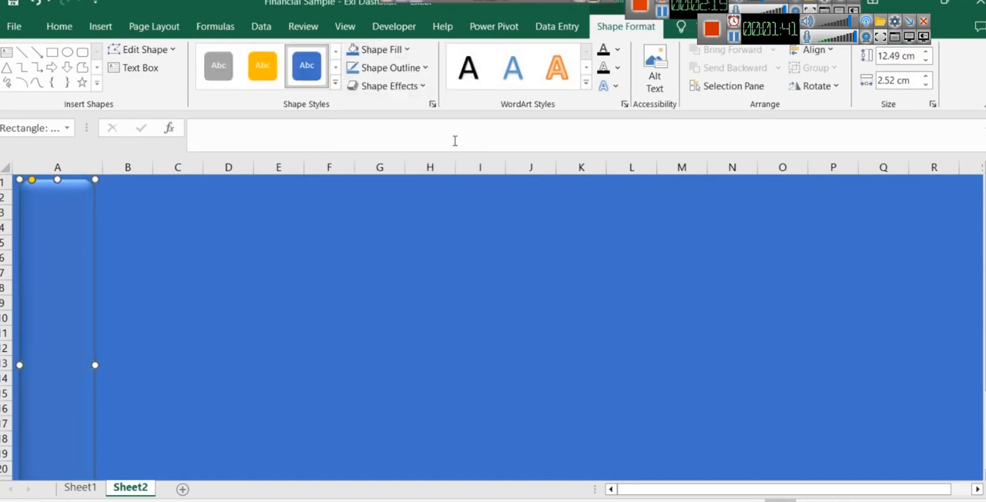
click(200, 332)
- Fill the sidebar rectangle with the standard dark blue color
click(38, 204)
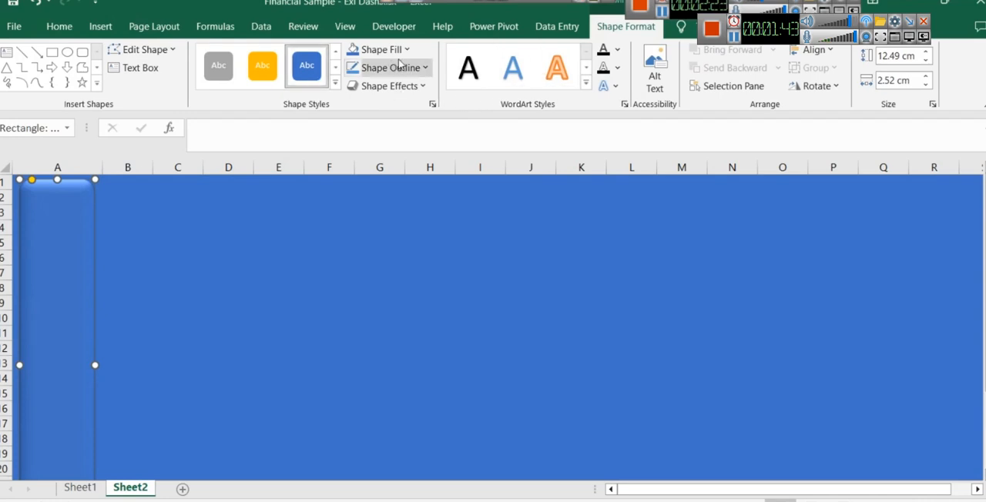
click(377, 49)
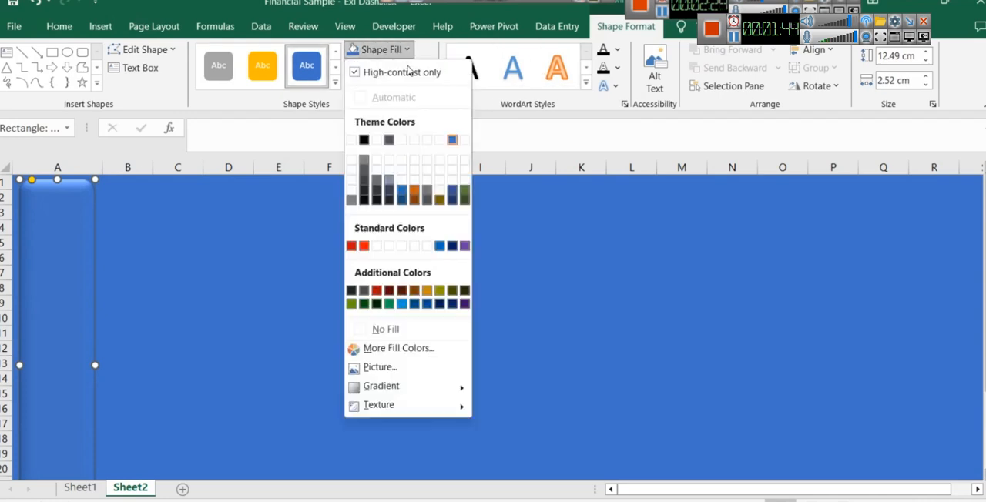
click(452, 246)
click(349, 277)
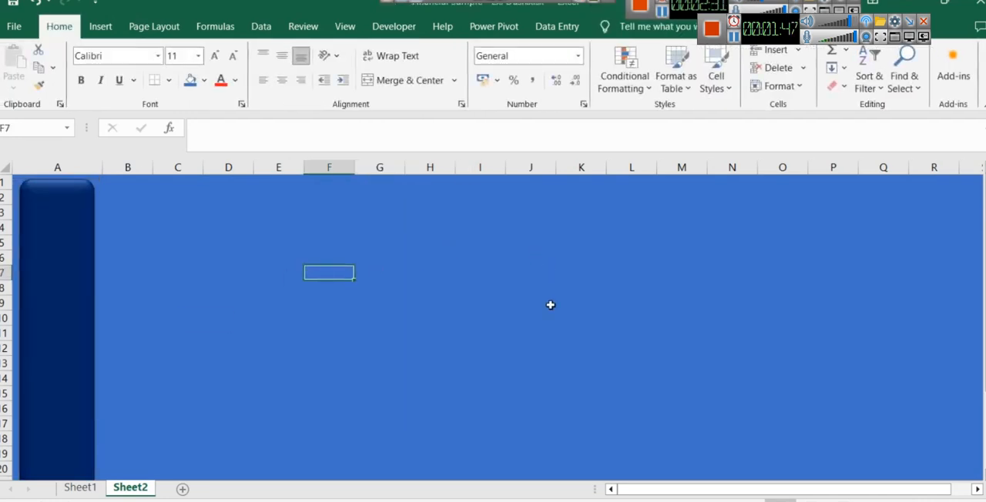
- Insert the pictures chart.png and ecom.png from the financial-dash folder on this device into Sheet2
scroll(550, 305, down, 2)
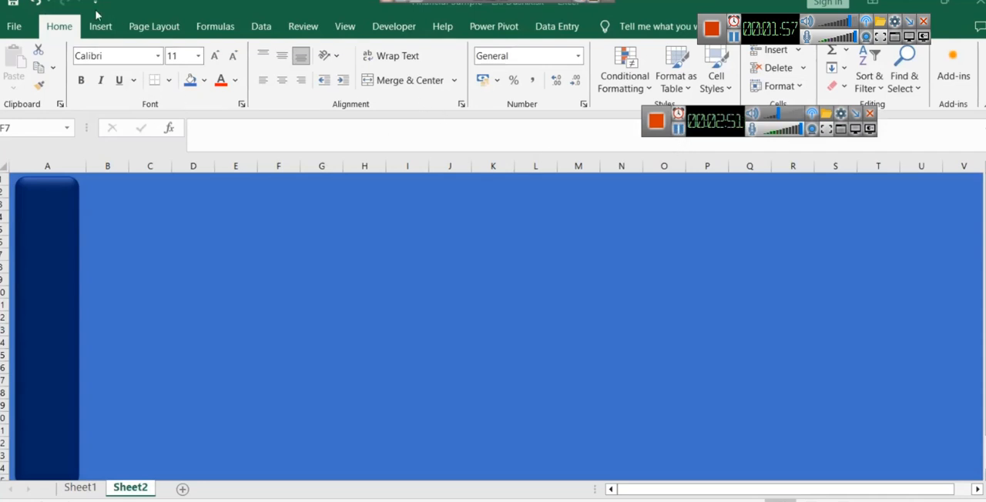
click(101, 26)
click(172, 68)
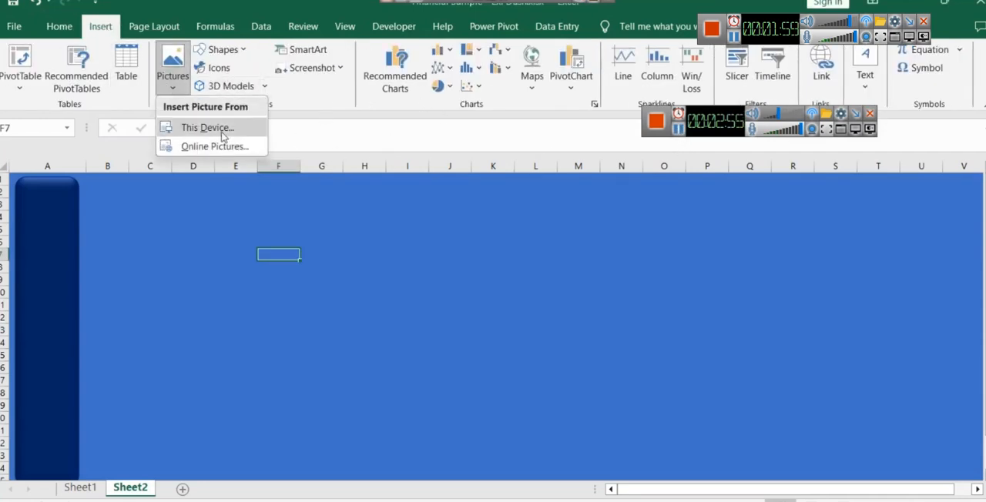
click(206, 127)
click(77, 154)
ctrl+click(188, 127)
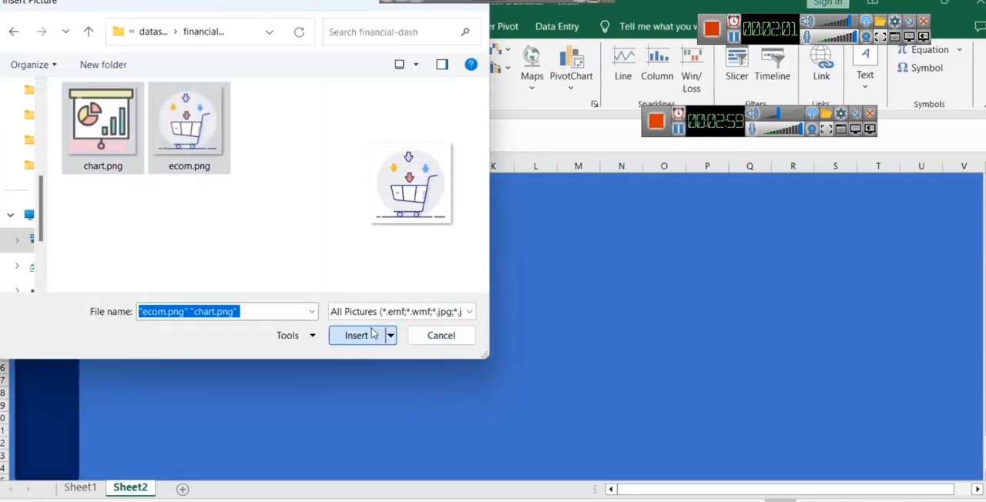
click(357, 335)
- Shrink the shopping cart picture to icon size and place it around the middle of the sidebar
drag(318, 309, 73, 279)
drag(127, 325, 68, 260)
drag(45, 253, 52, 294)
click(150, 316)
click(305, 317)
drag(372, 250, 299, 396)
click(326, 354)
key(ctrl+z)
- Place the chart picture in the sidebar below the shopping cart icon
drag(372, 248, 50, 357)
click(151, 330)
click(47, 355)
click(205, 319)
- Fine-tune the size and position of the cart and chart icons so they line up centered in the sidebar
click(47, 290)
drag(23, 312, 26, 311)
click(49, 366)
drag(67, 375, 48, 359)
click(151, 367)
click(51, 359)
click(274, 356)
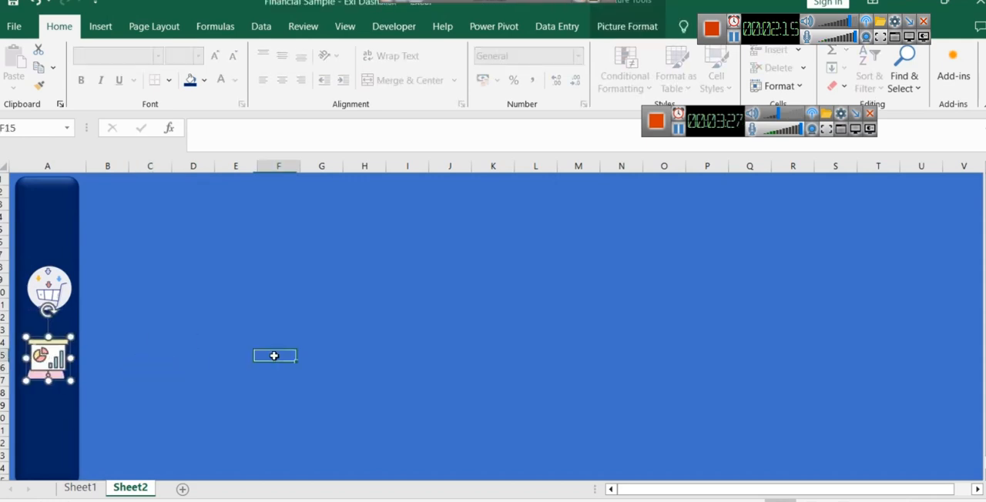
- Add a hyperlink to the chart icon that leads to Sheet1 in this document
right_click(54, 360)
click(115, 253)
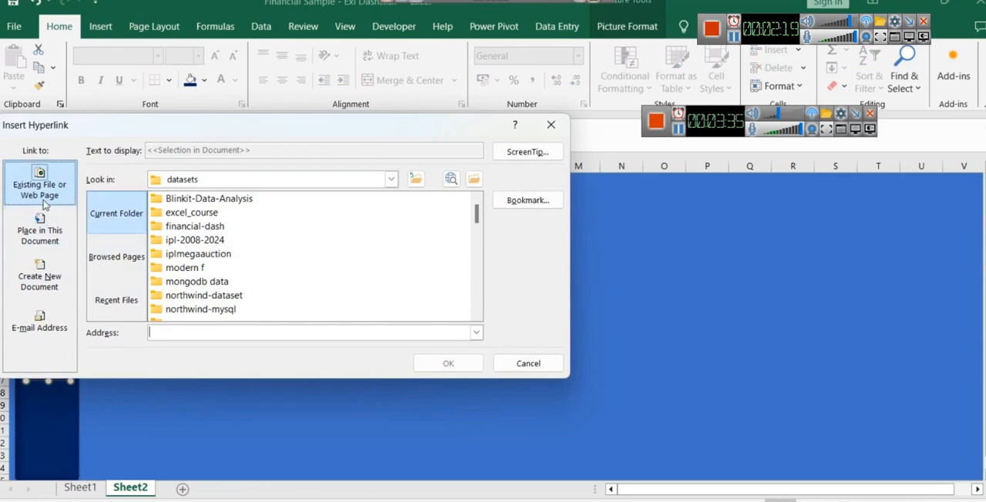
click(54, 233)
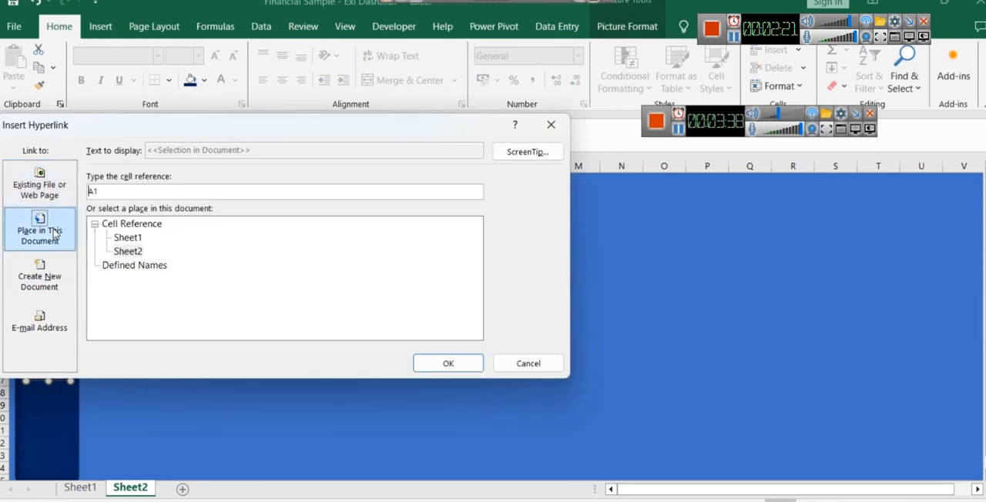
click(126, 238)
click(427, 361)
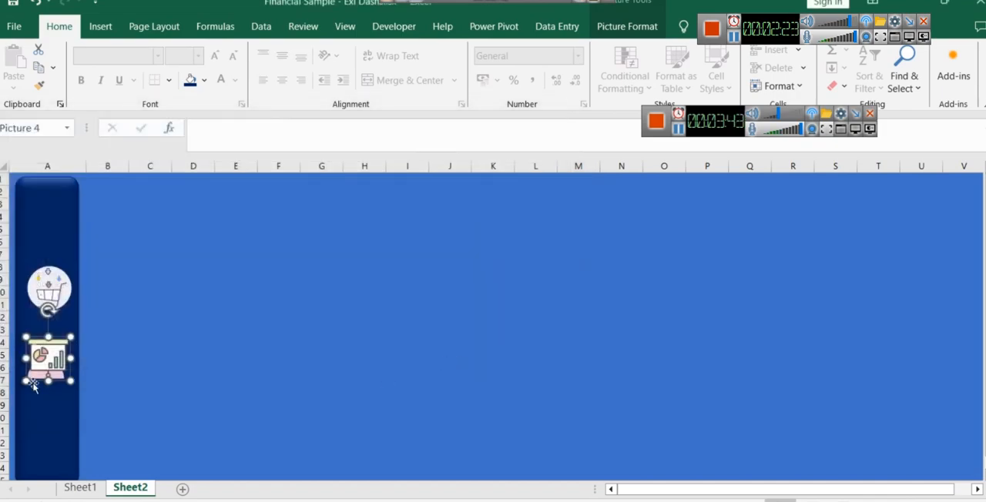
- Test the chart icon's hyperlink twice, returning to Sheet2 each time
click(46, 350)
click(130, 488)
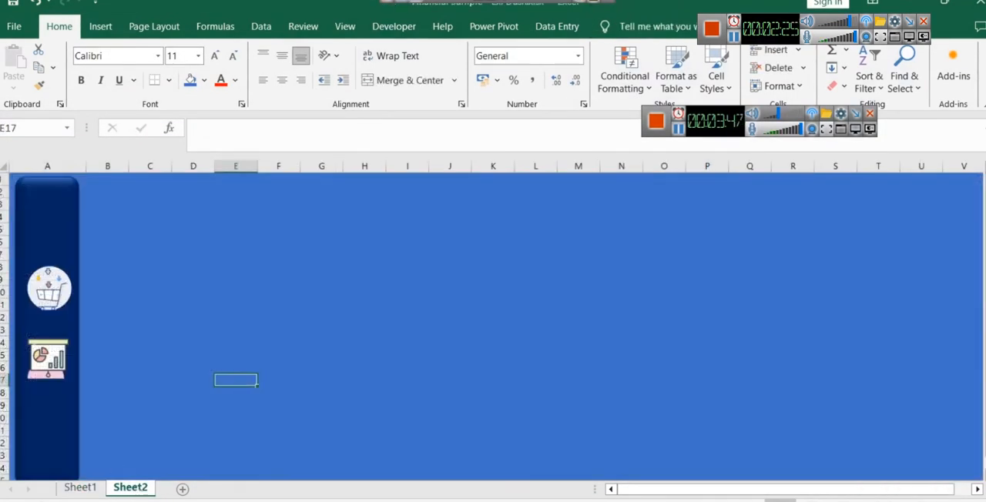
click(47, 356)
click(130, 487)
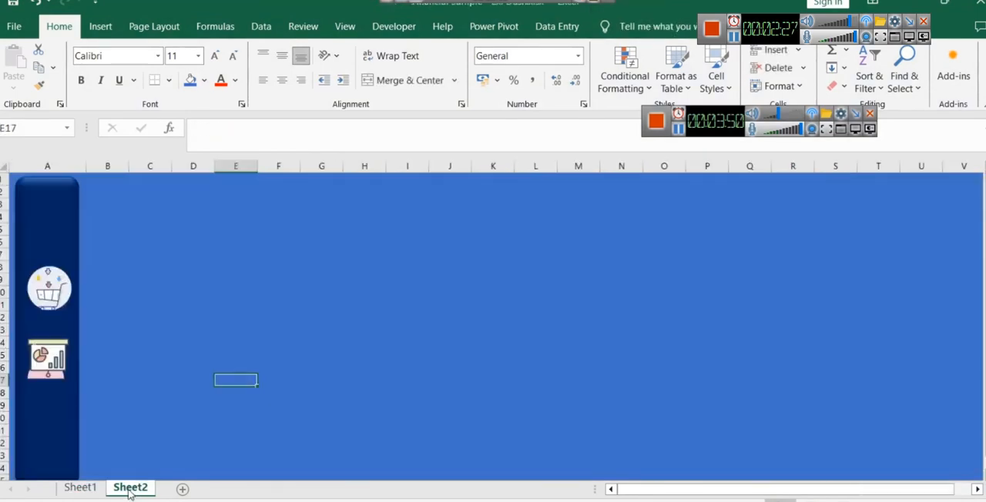
click(50, 291)
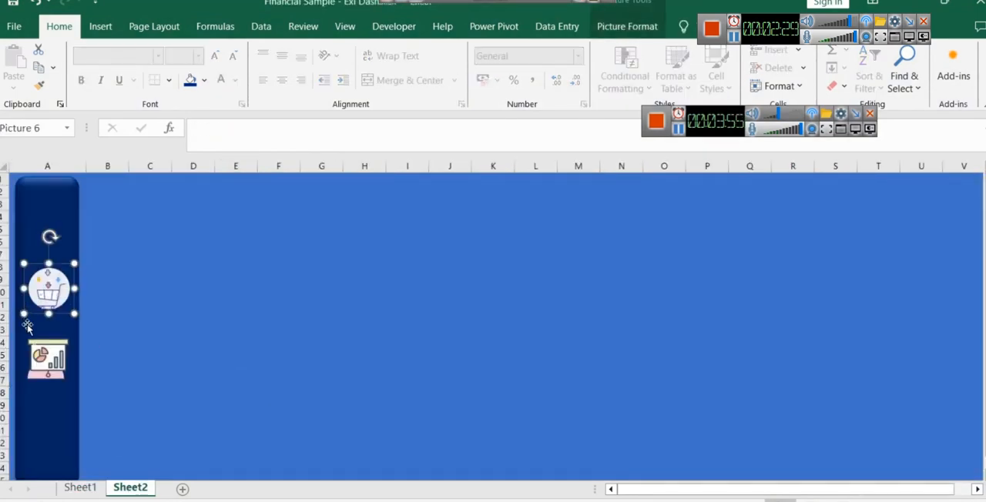
click(96, 328)
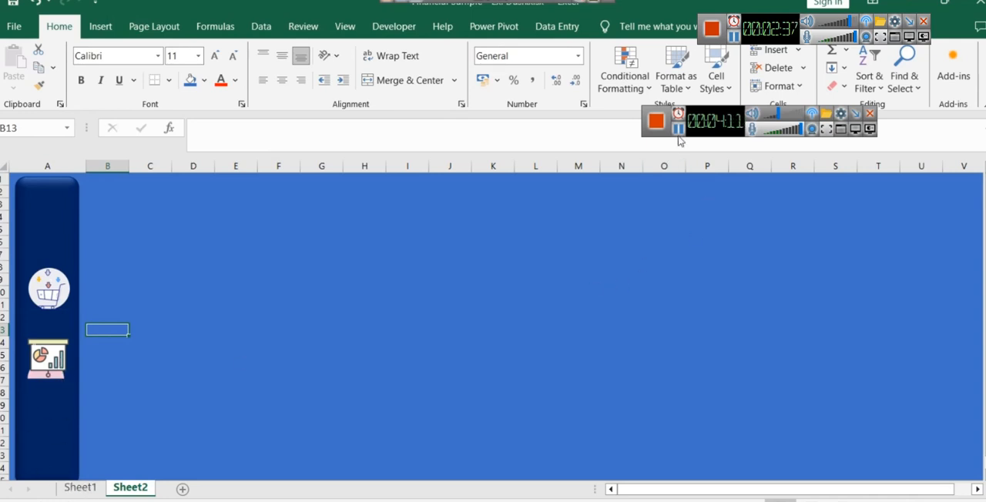
- Paste the table picture into the sidebar below the chart icon and shift the cart icon slightly down to even the spacing
key(ctrl+v)
drag(111, 350, 48, 422)
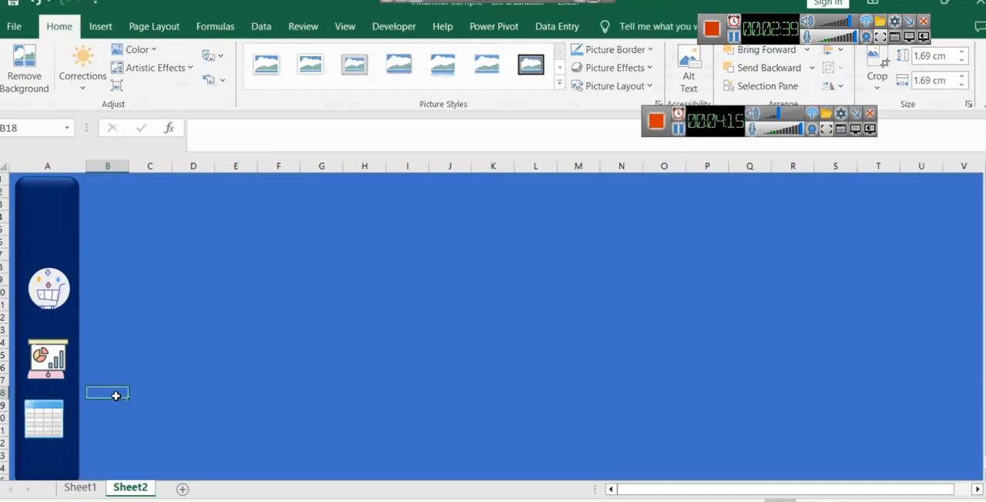
drag(43, 313, 43, 322)
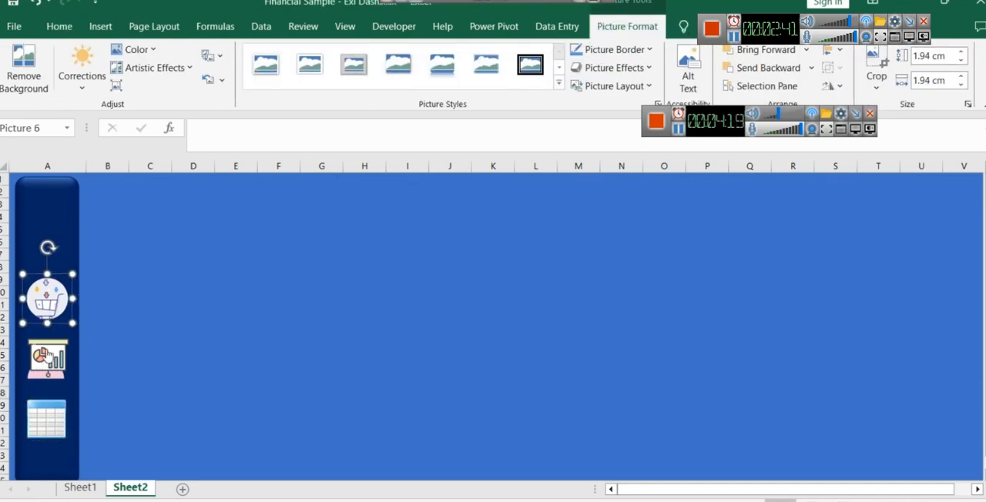
- Add a hyperlink to the table icon that leads to Sheet1 in this document
click(80, 488)
click(137, 493)
click(44, 416)
right_click(46, 419)
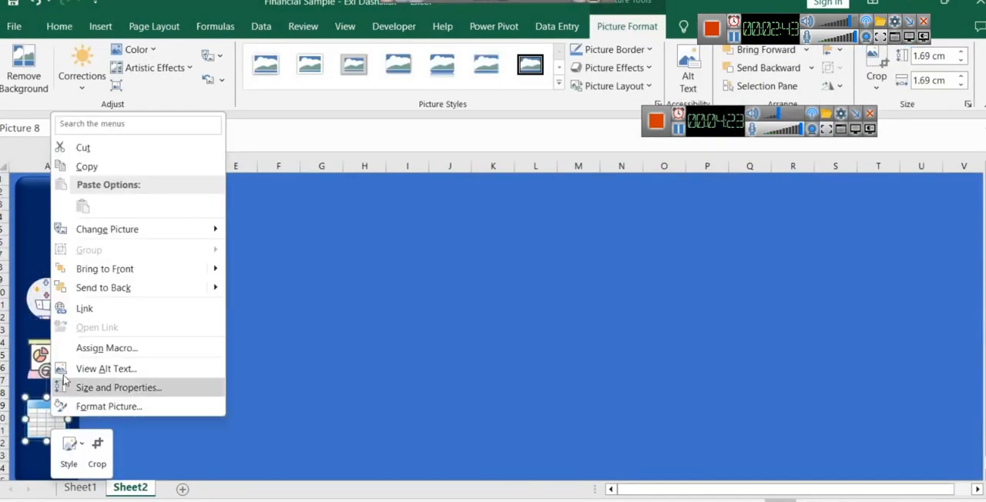
click(84, 311)
click(128, 290)
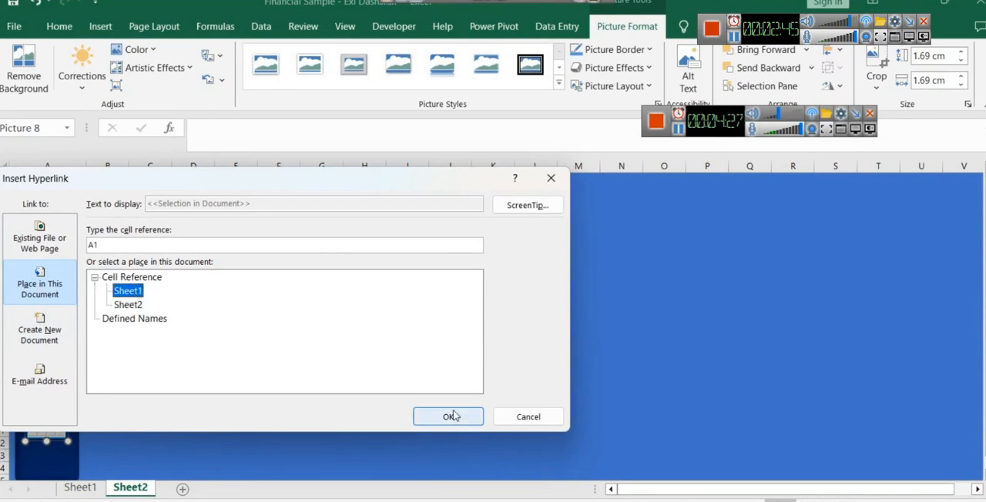
click(445, 416)
- Paste the round logo into the sidebar above the cart icon, then open Sheet1
click(63, 233)
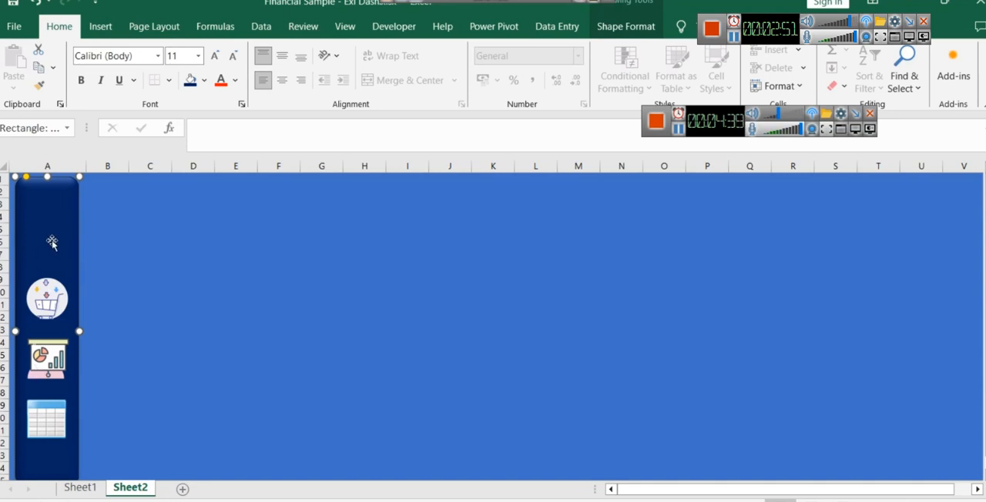
key(ctrl+v)
drag(286, 397, 46, 222)
click(154, 256)
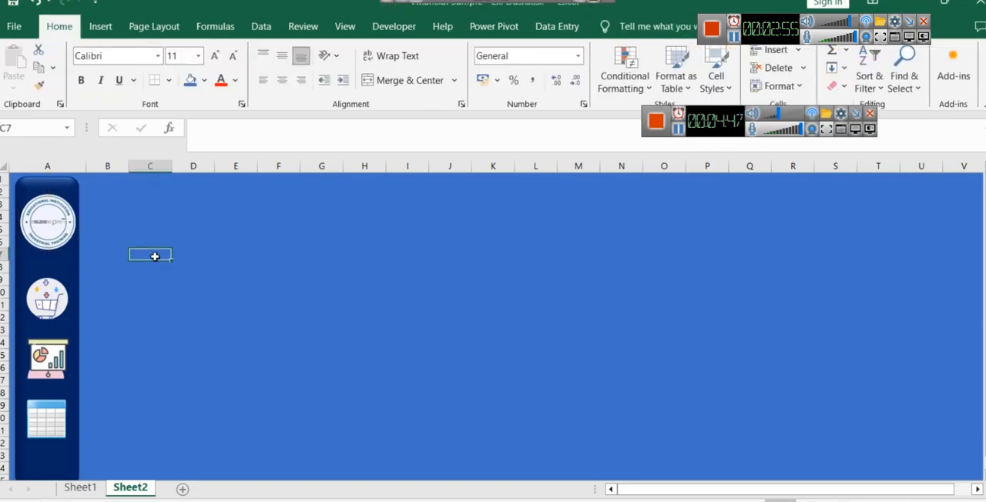
click(321, 217)
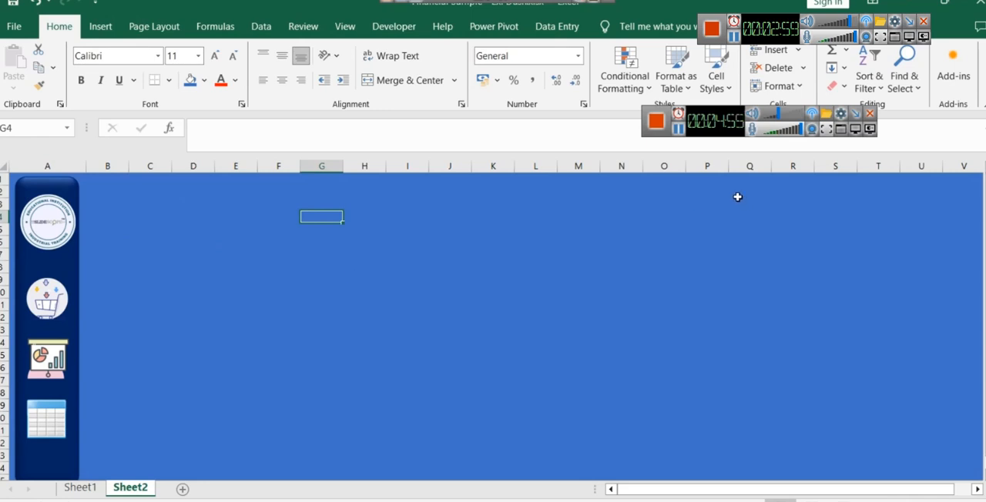
click(442, 244)
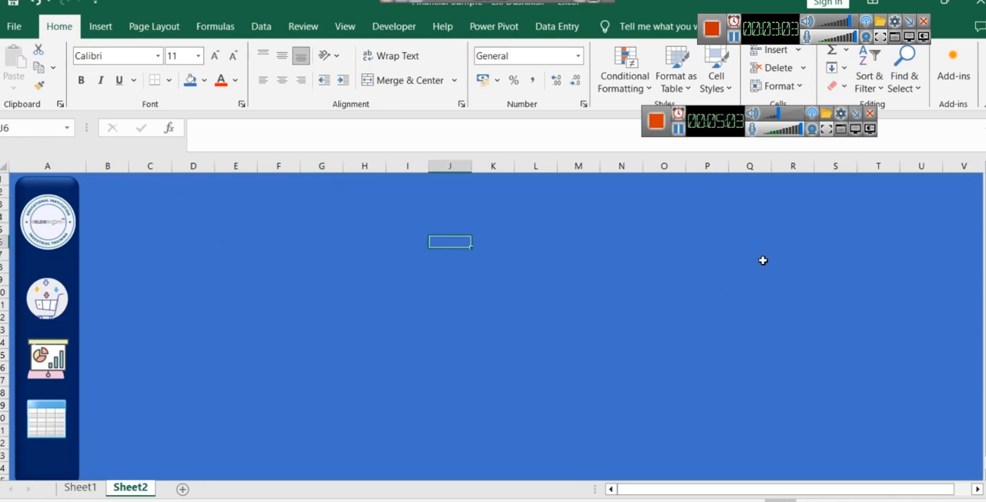
key(ctrl+Page_Up)
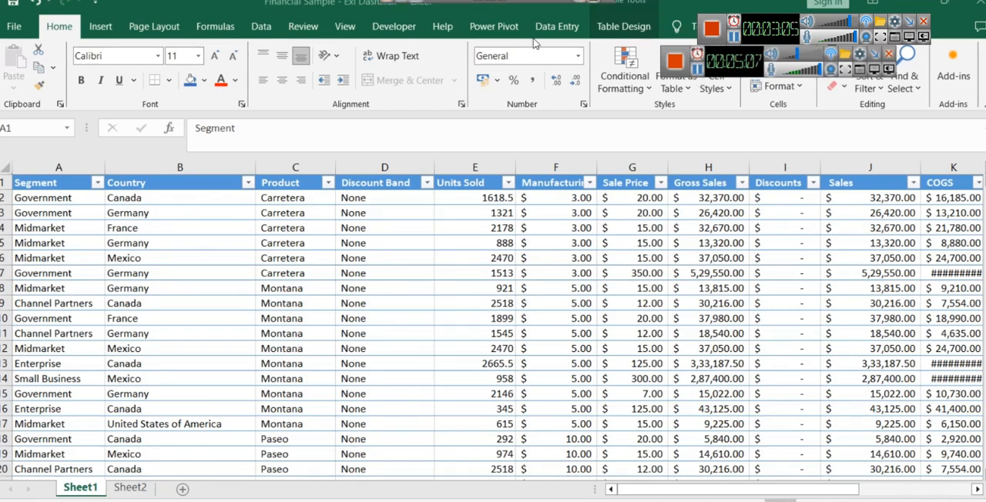
click(474, 29)
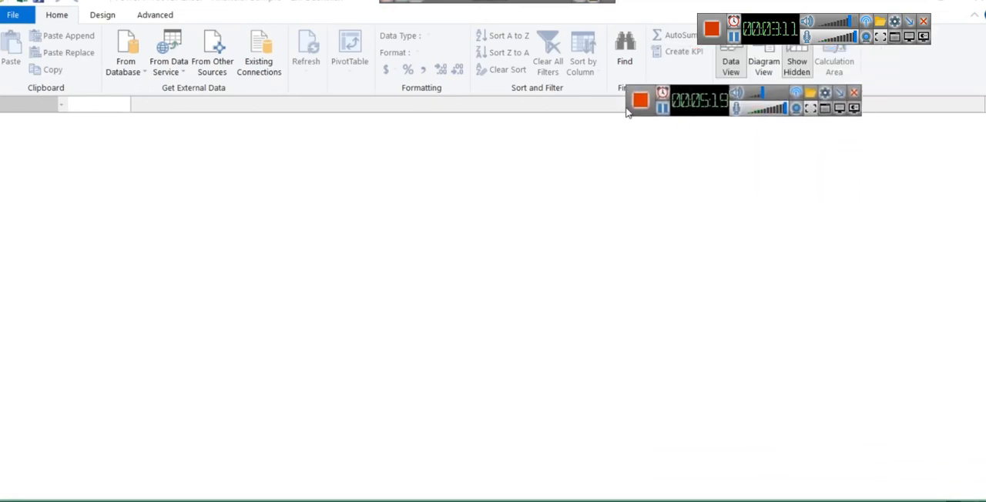
click(168, 66)
click(212, 66)
scroll(408, 305, down, 10)
click(491, 392)
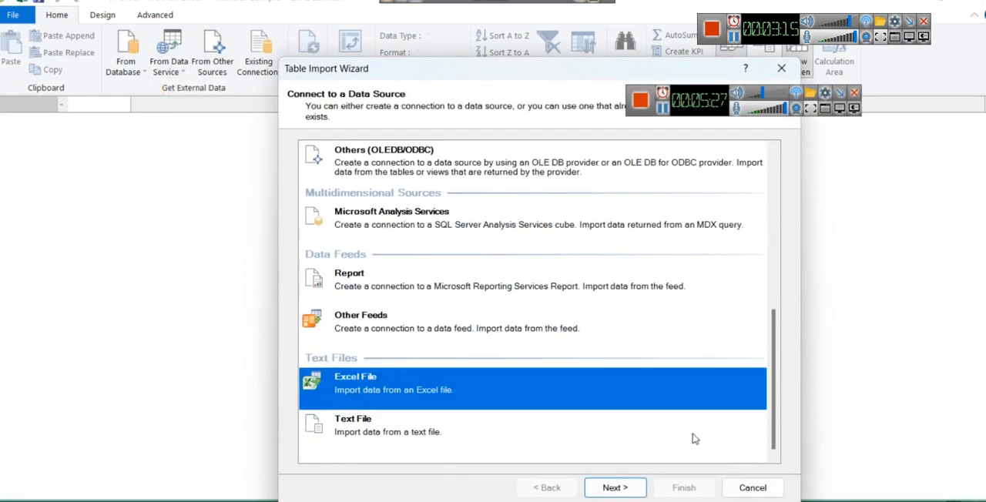
click(633, 487)
click(751, 488)
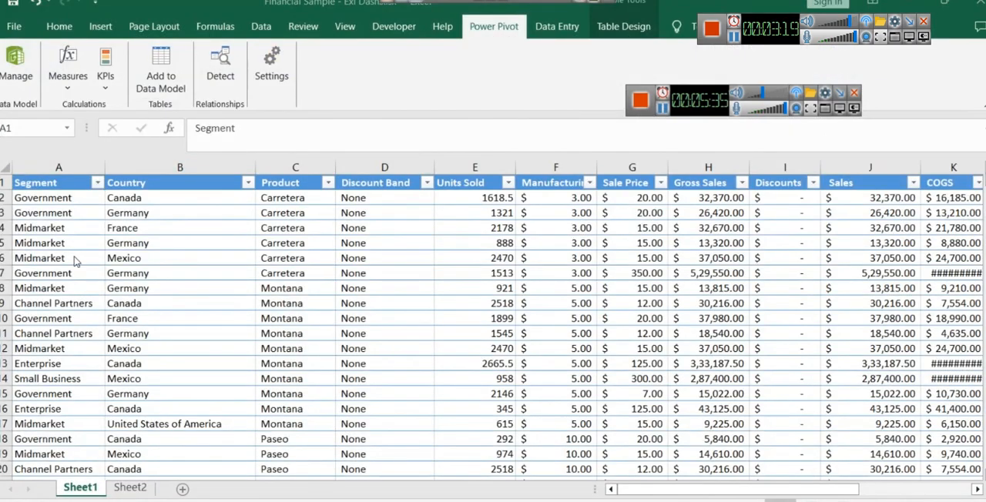
click(43, 185)
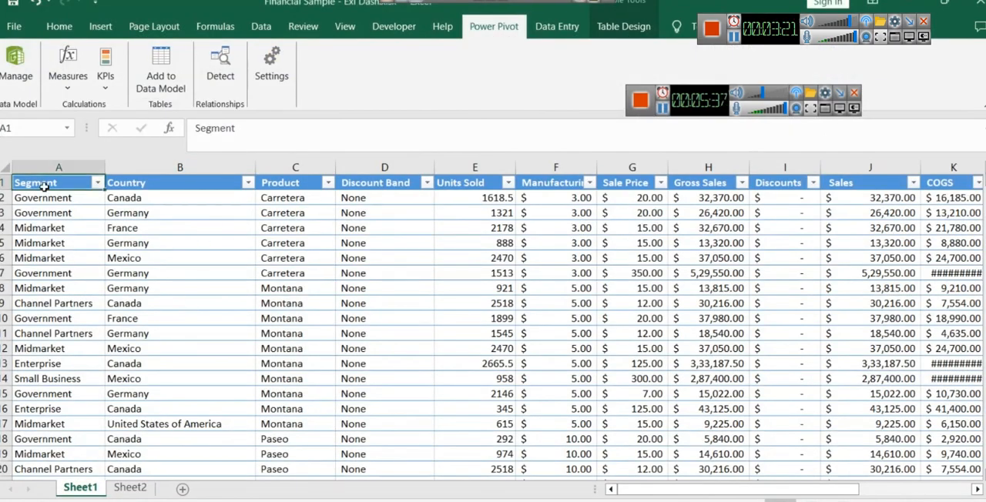
click(100, 26)
click(20, 77)
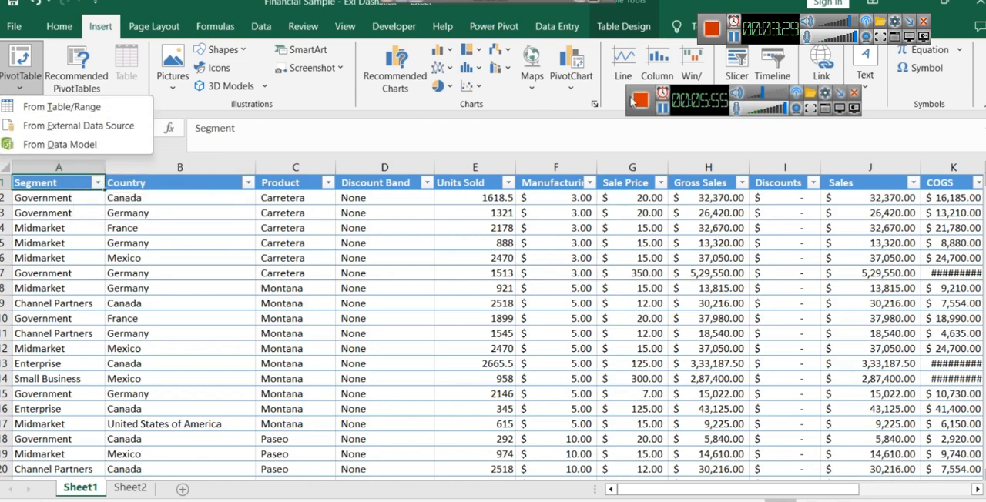
click(69, 114)
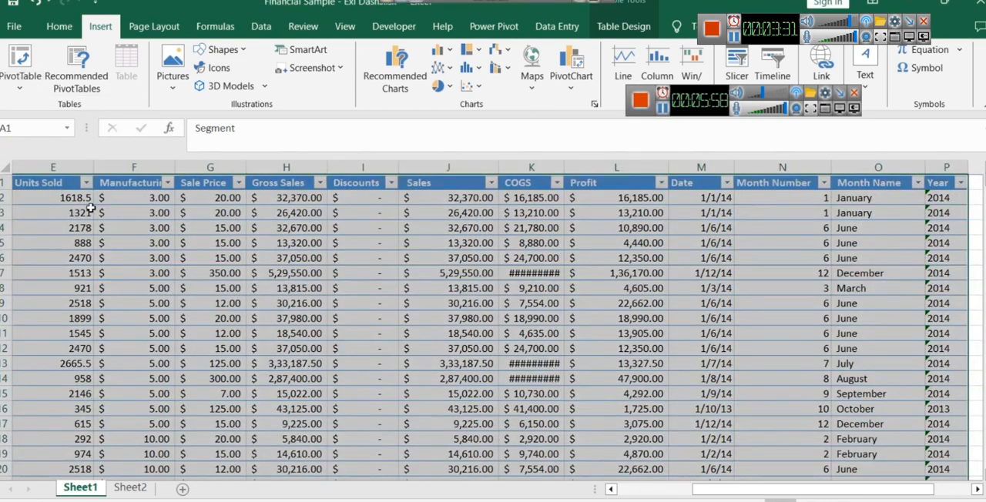
click(20, 83)
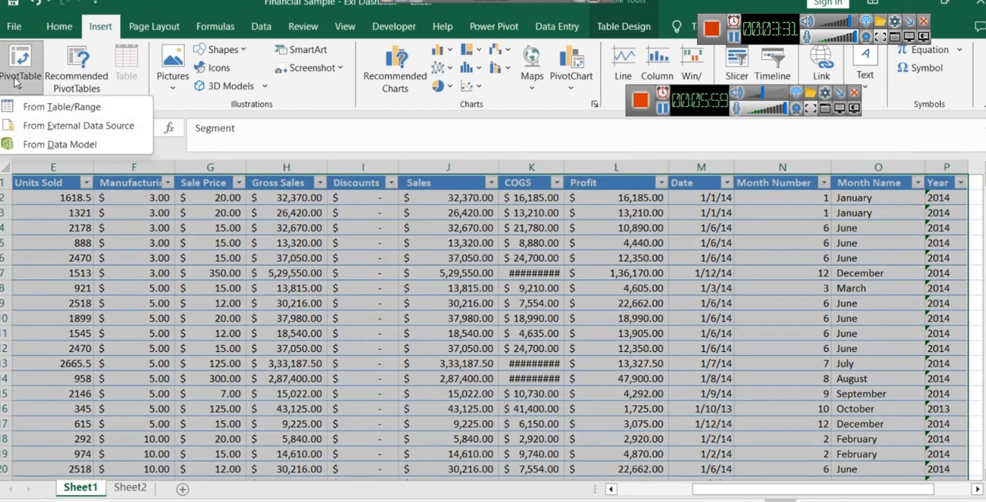
click(54, 107)
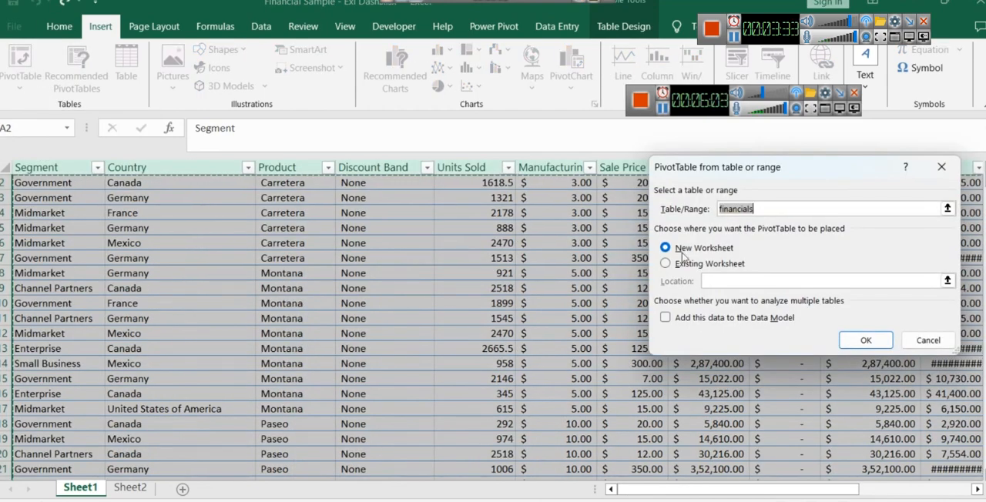
click(928, 340)
scroll(249, 280, up, 1)
click(137, 228)
click(58, 177)
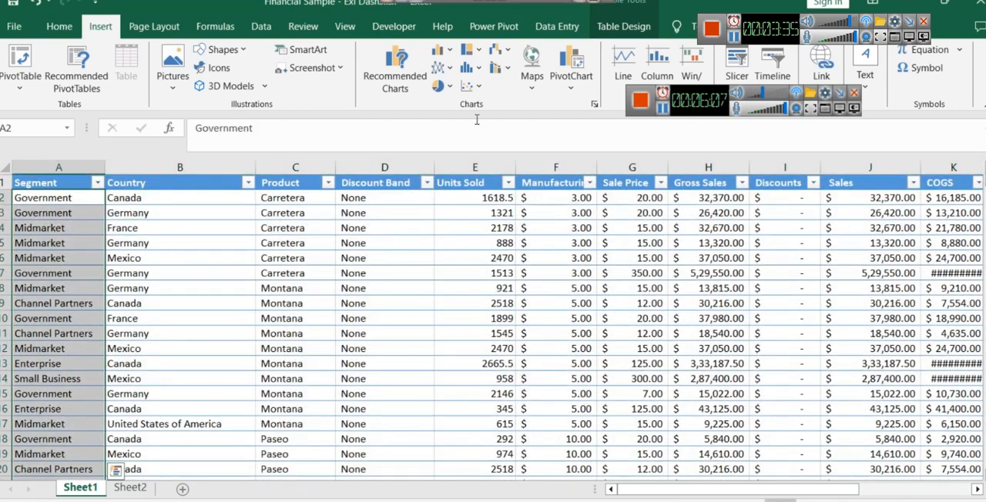
click(623, 26)
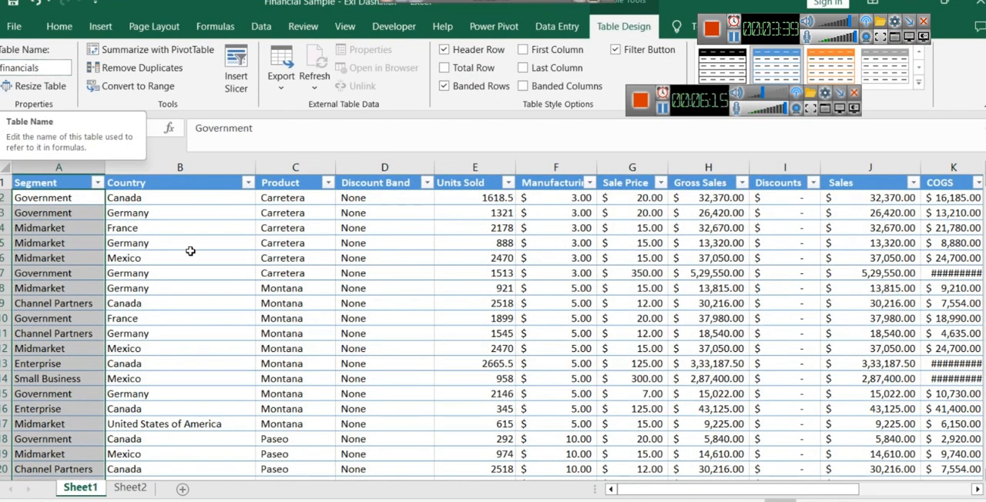
click(127, 258)
- Create a PivotTable from the financials table on a new worksheet and move that sheet after Sheet2
click(46, 183)
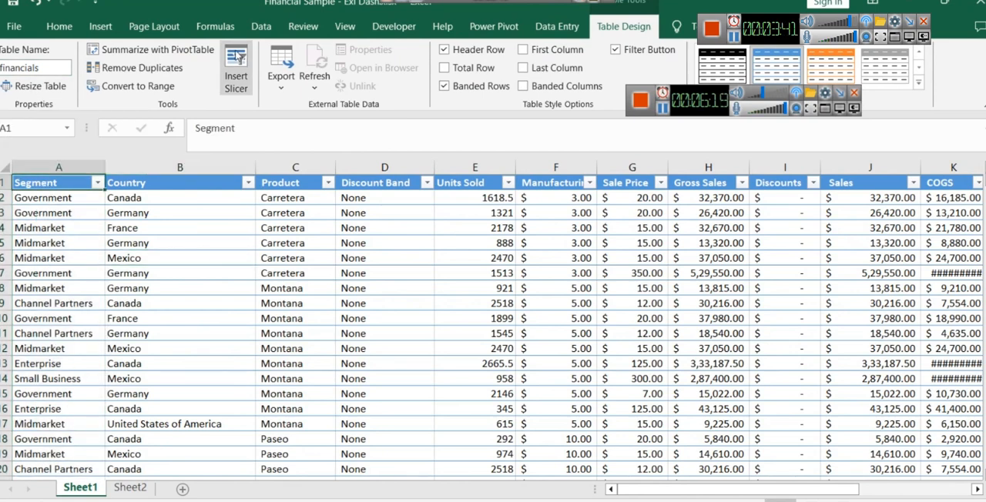
click(100, 26)
click(20, 83)
click(27, 114)
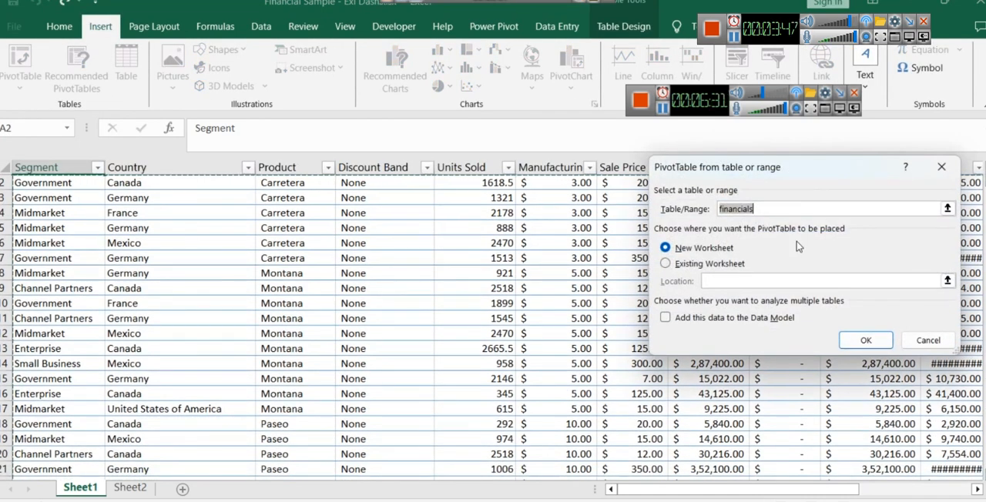
click(853, 340)
drag(80, 493, 208, 496)
right_click(174, 493)
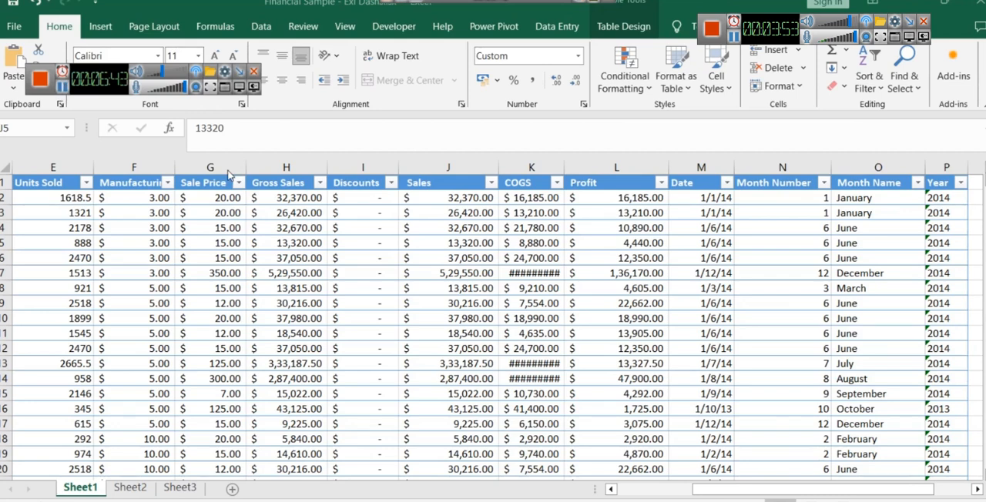
- Examine the Sales, Gross Sales, Discounts, Units Sold and Sale Price columns on Sheet1 to see how gross sales is calculated
click(444, 168)
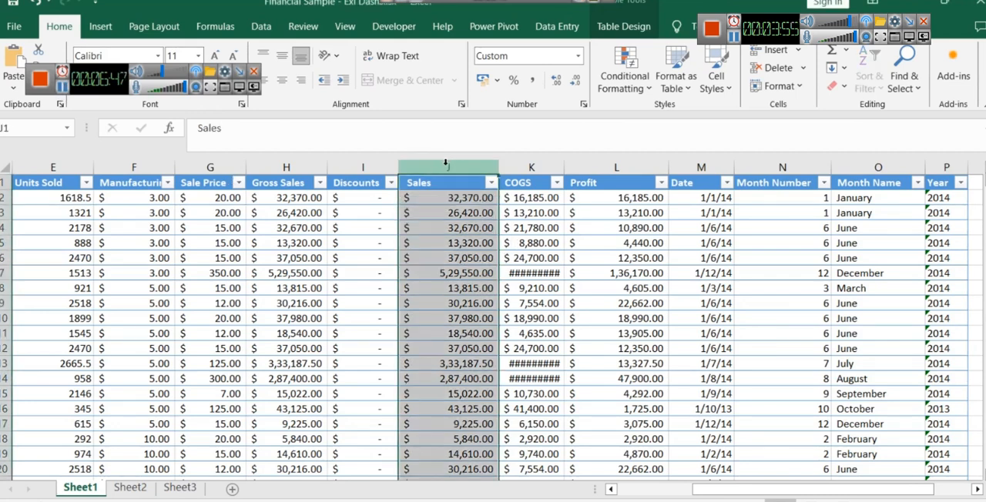
click(286, 167)
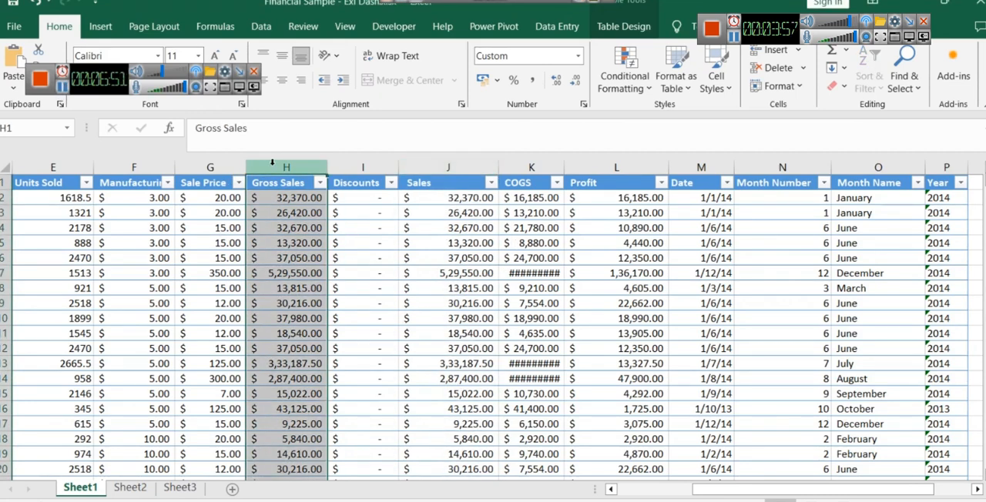
click(355, 166)
click(36, 164)
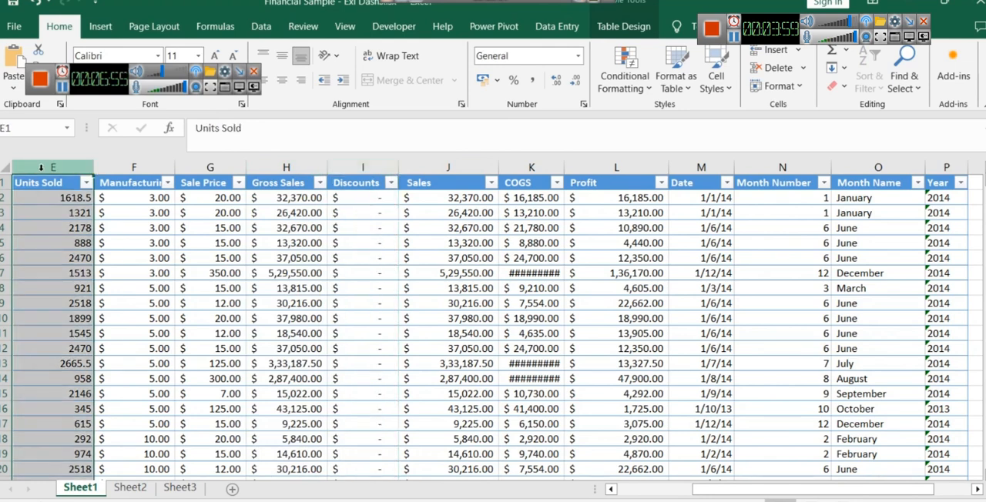
click(210, 168)
scroll(587, 306, left, 3)
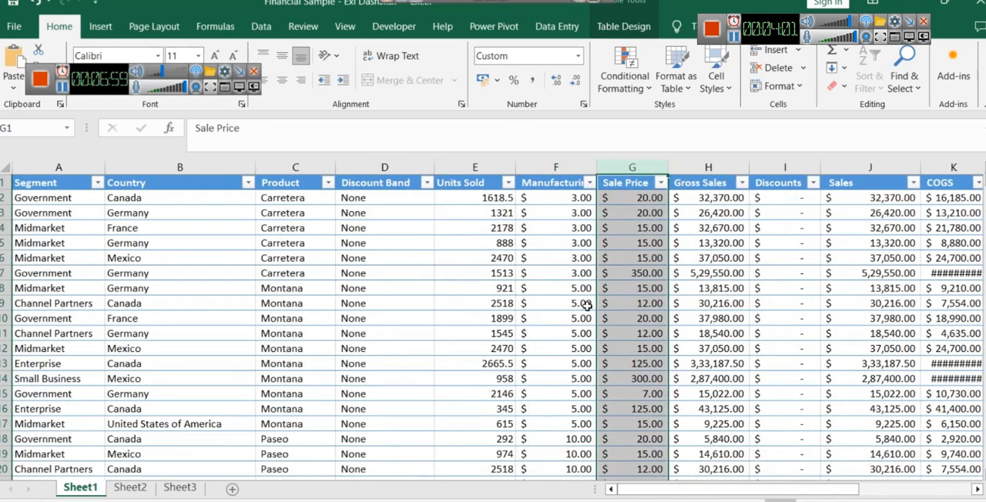
click(630, 202)
click(495, 199)
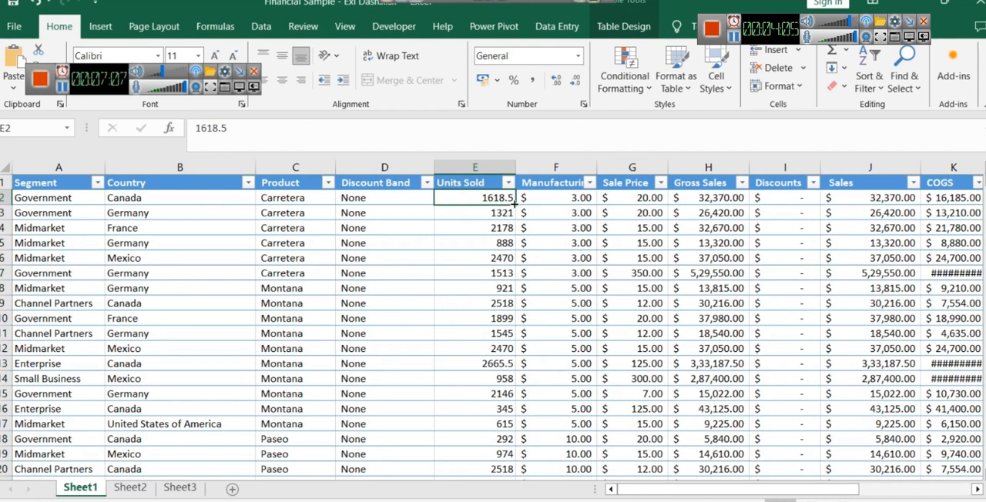
click(636, 202)
click(698, 198)
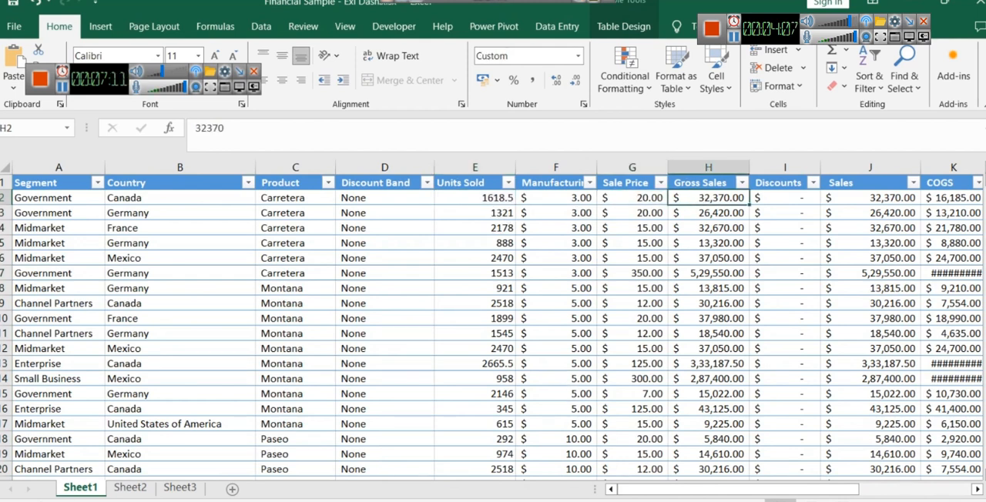
- Switch to the Word document and read the definitions and formulas for Gross Sales and Sales
key(alt+Tab)
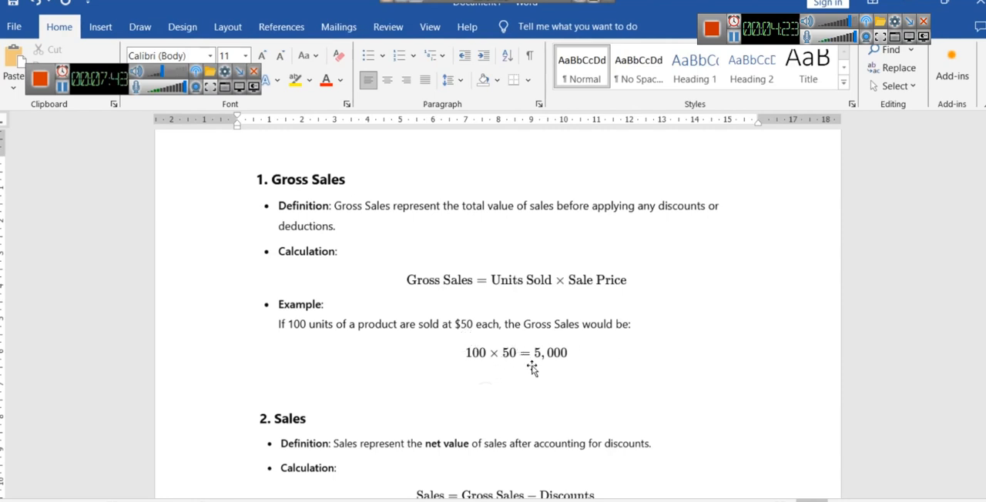
scroll(420, 286, down, 3)
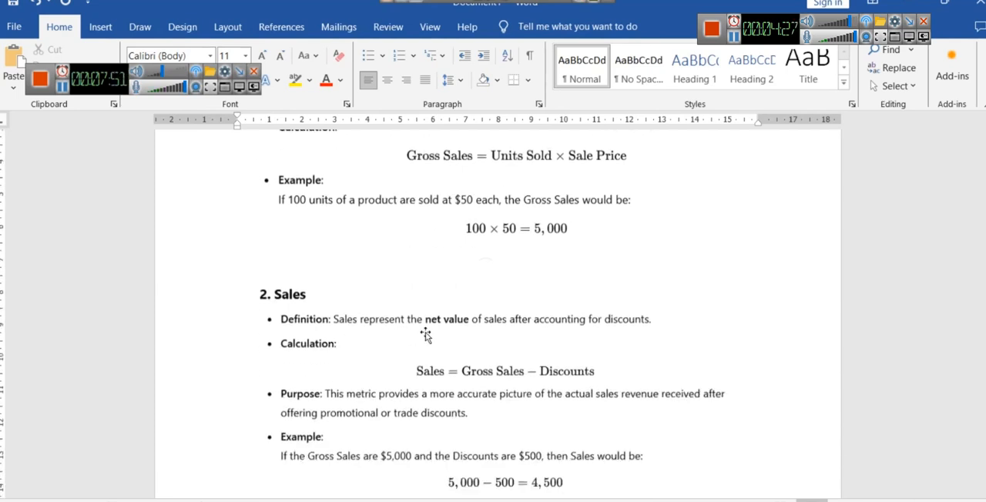
scroll(428, 335, down, 1)
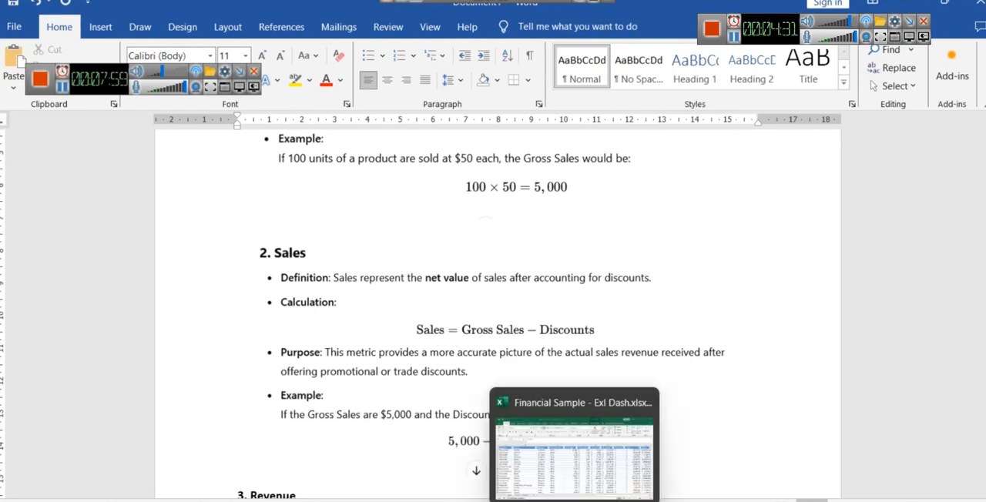
- Return to the Excel workbook and compare Gross Sales, Discounts and Sales in row 2 and in discounted row 55
click(586, 432)
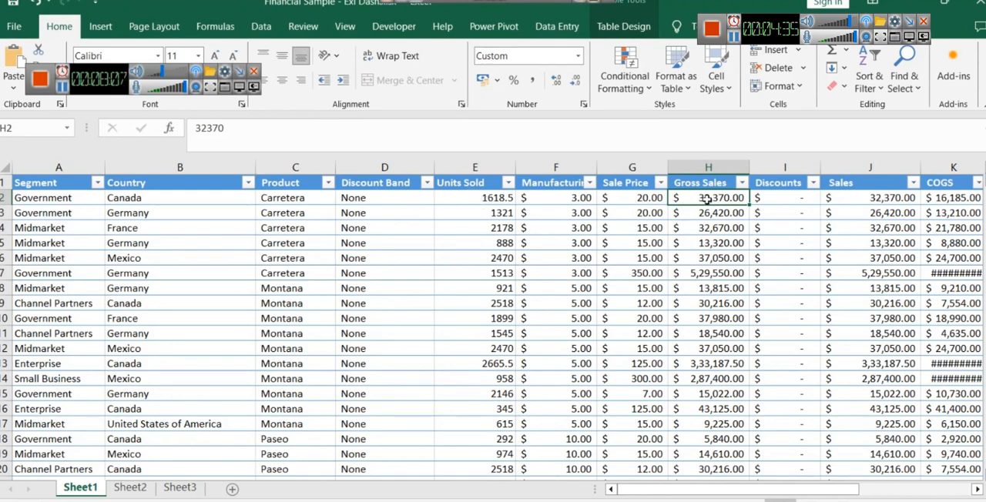
click(886, 198)
ctrl+click(716, 198)
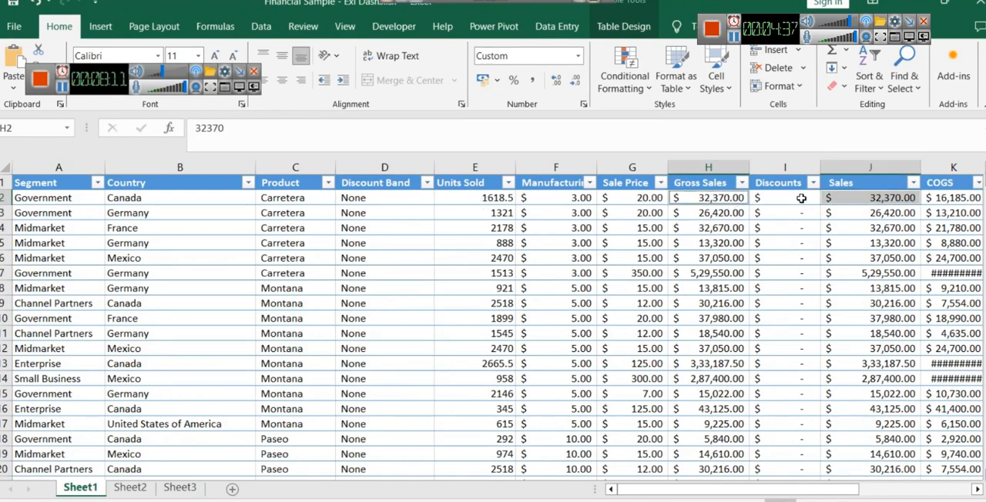
click(801, 198)
scroll(782, 323, down, 16)
click(814, 277)
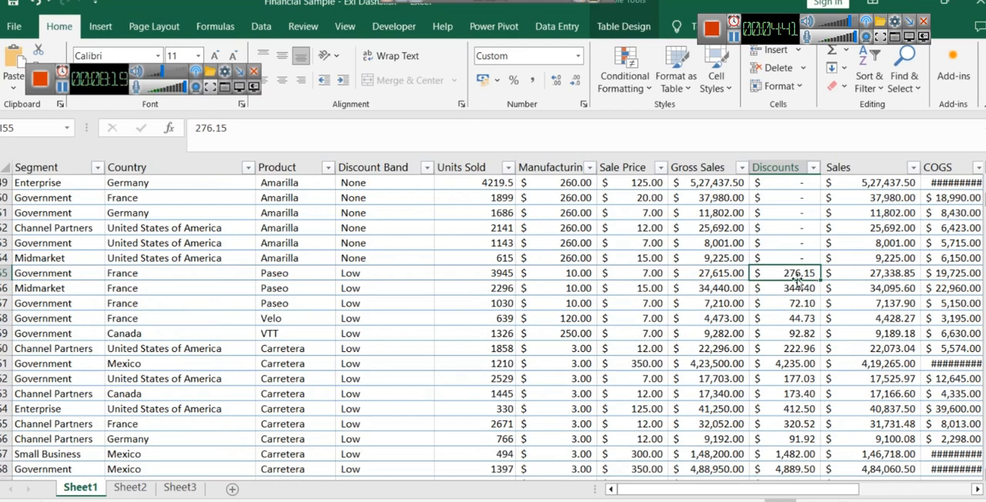
click(896, 278)
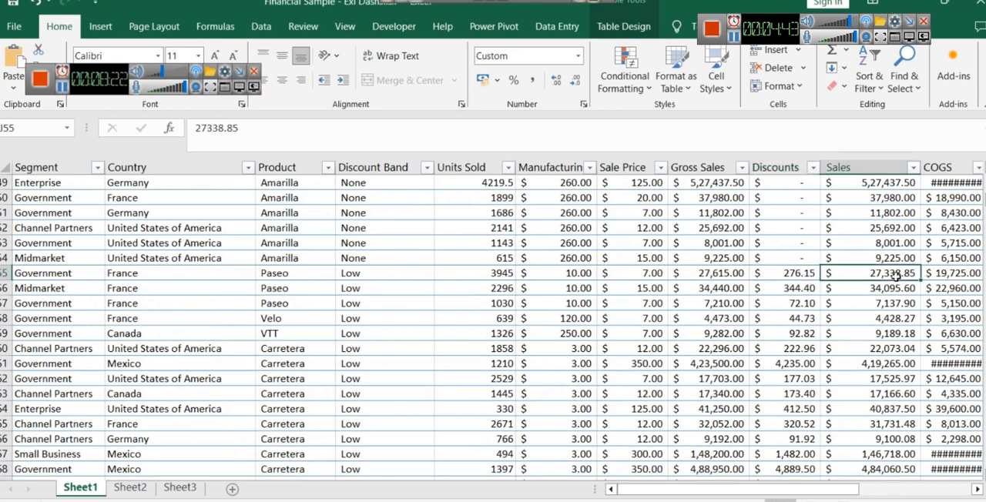
click(720, 287)
click(719, 273)
- Switch to the Word document and read the Sales and Revenue sections, including how Revenue relates to the Sales column
key(alt+Tab)
scroll(339, 252, down, 1)
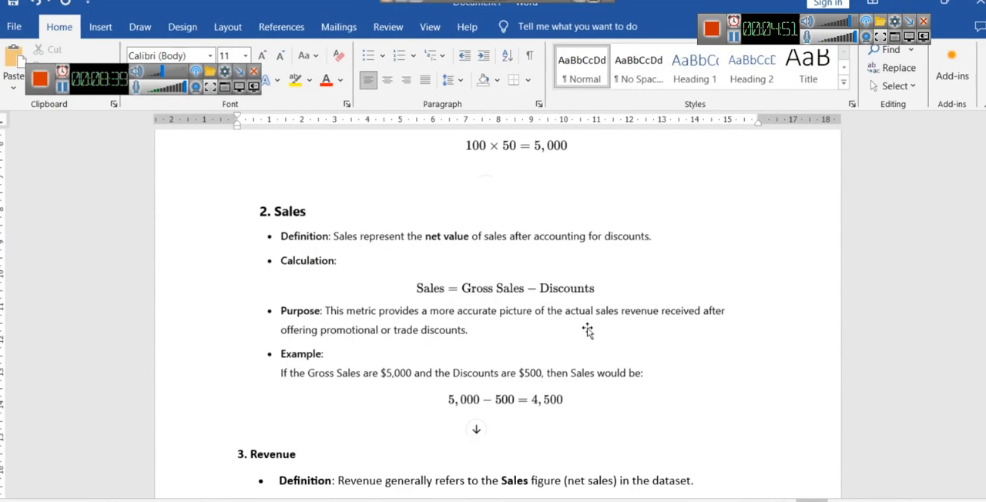
scroll(570, 338, down, 1)
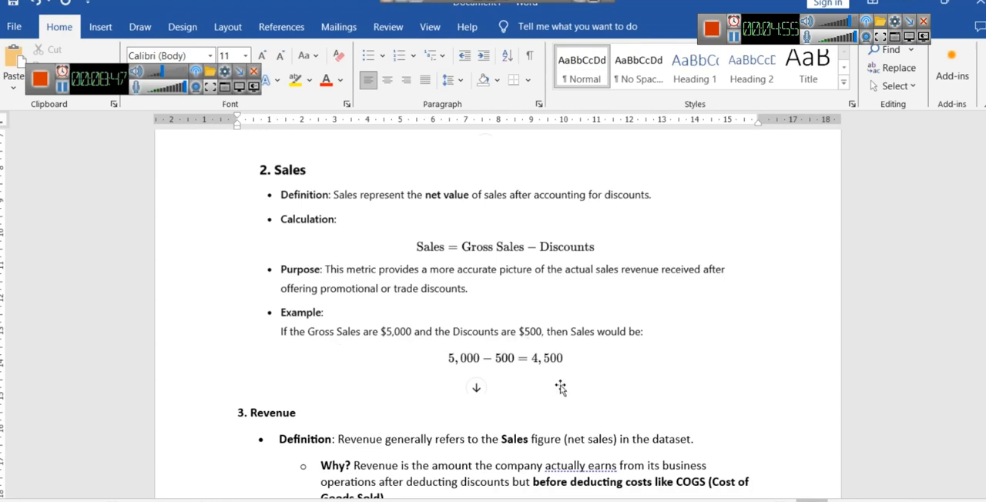
text(In this dataset, Revenue can be considered synonymous with the "Sales" column.)
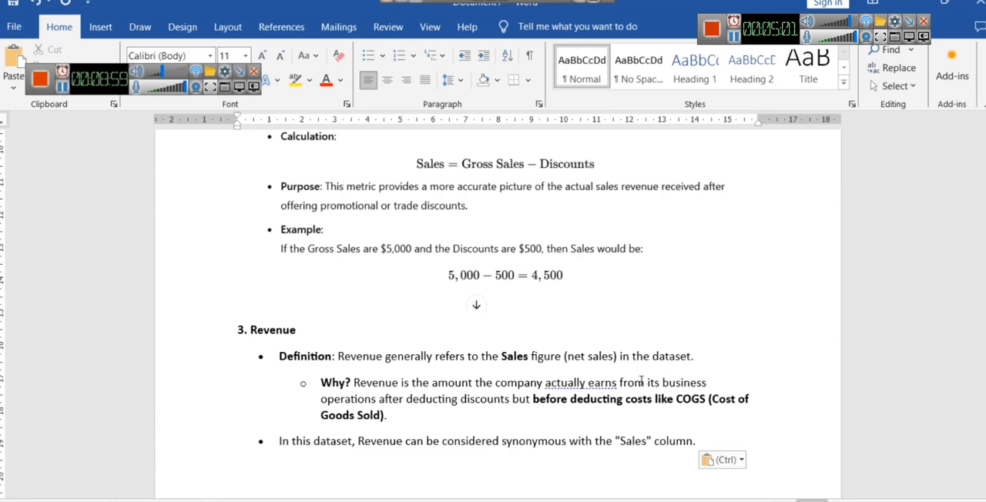
scroll(364, 355, down, 1)
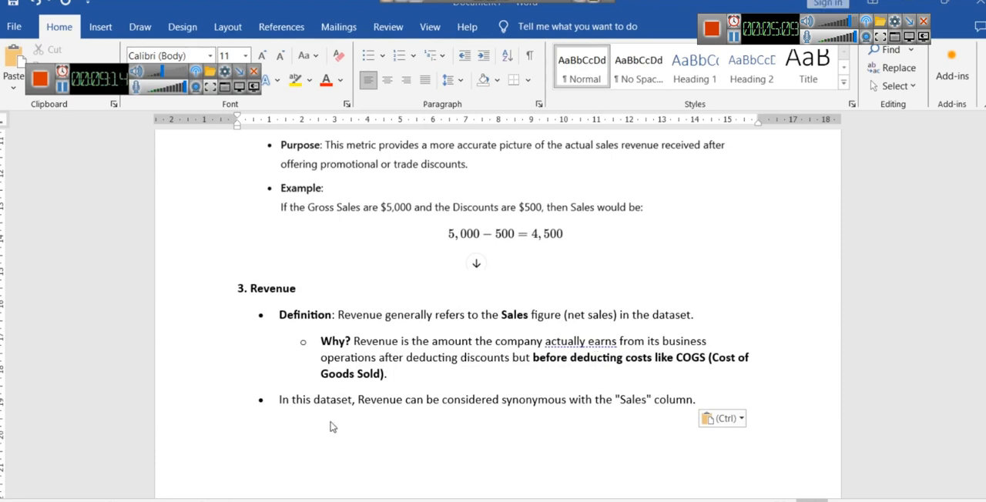
double_click(448, 400)
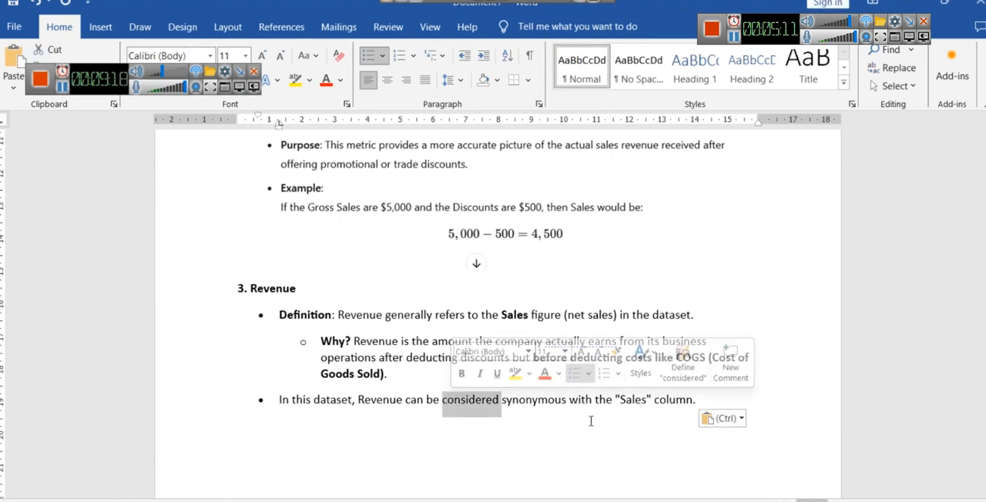
click(574, 446)
- Return to the Excel workbook and add the Sales field to the values of the PivotTable on Sheet3
click(180, 486)
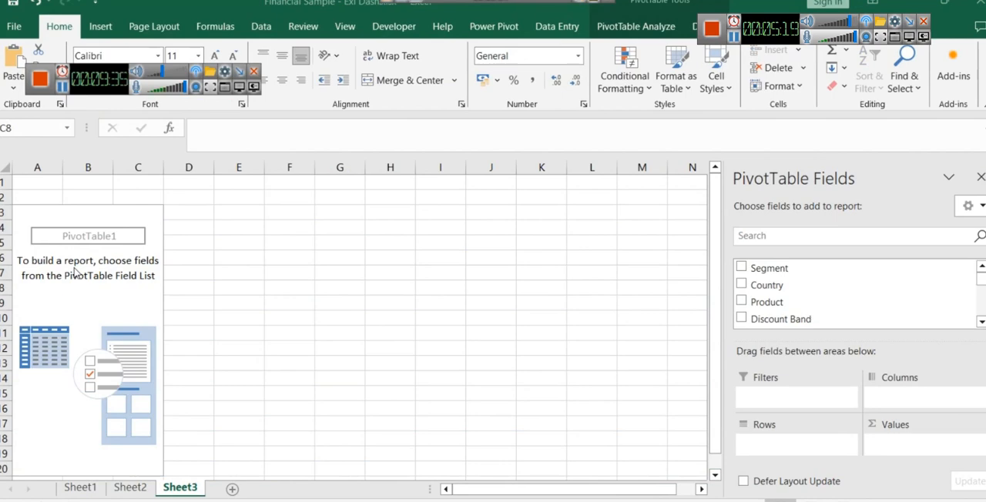
scroll(835, 312, down, 3)
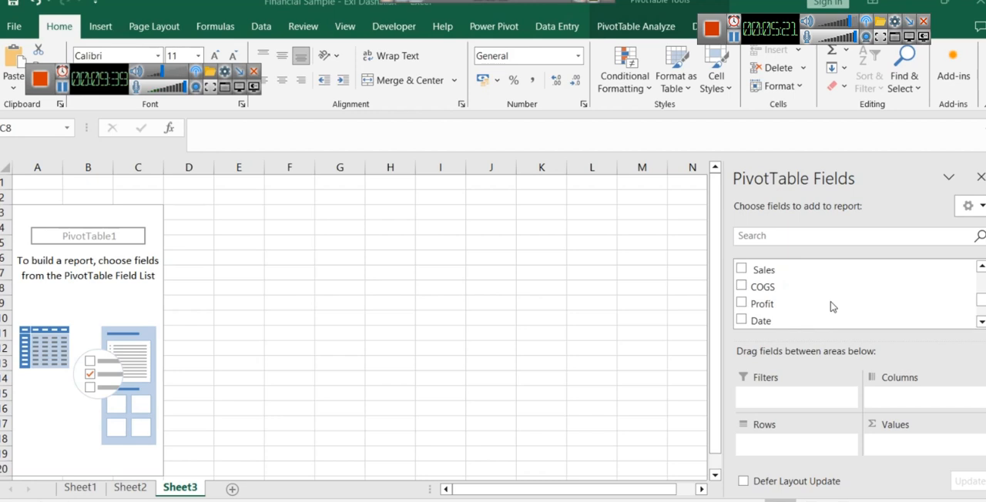
drag(744, 268, 910, 449)
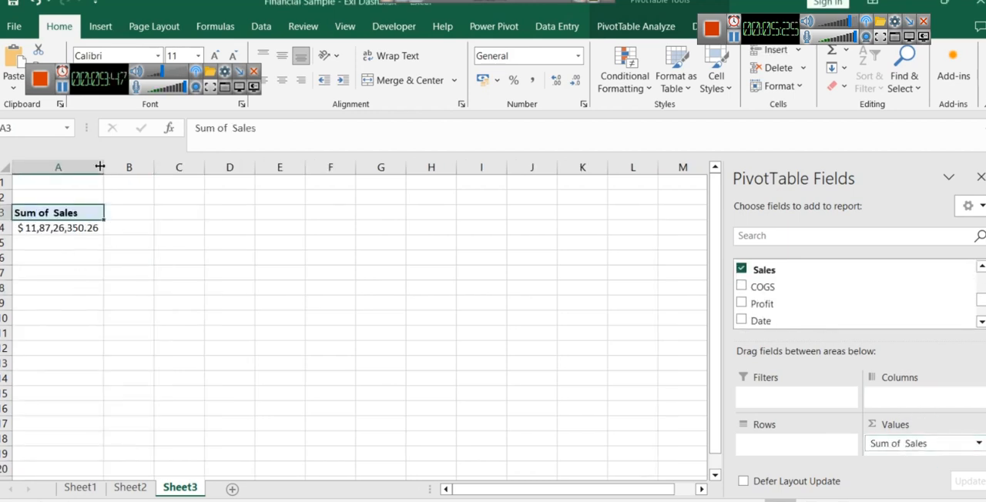
- Rename the PivotTable's Sum of Sales heading in cell A3 to Revenue
click(36, 225)
click(22, 211)
triple_click(285, 123)
text(Revenue)
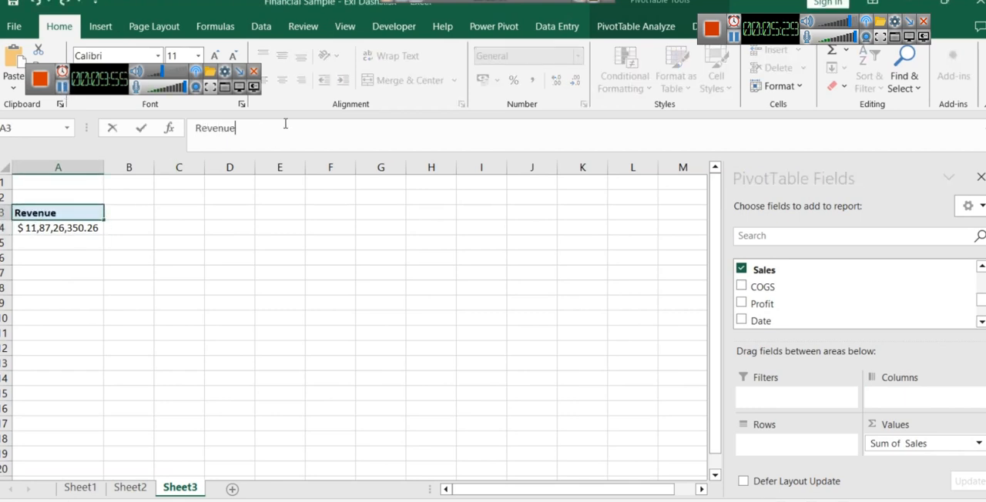
key(Return)
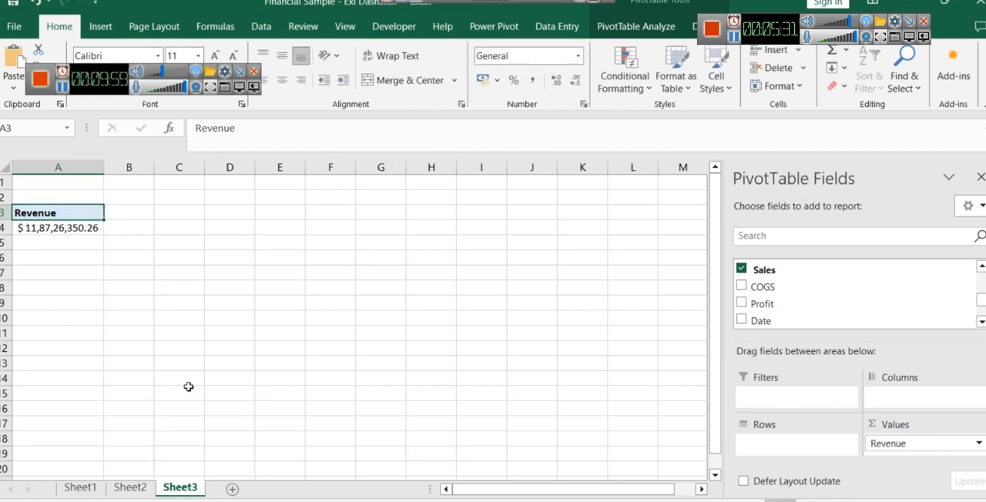
- Rename Sheet2 as Dashboard
click(134, 490)
right_click(129, 488)
click(173, 332)
text(Dashboard)
click(188, 330)
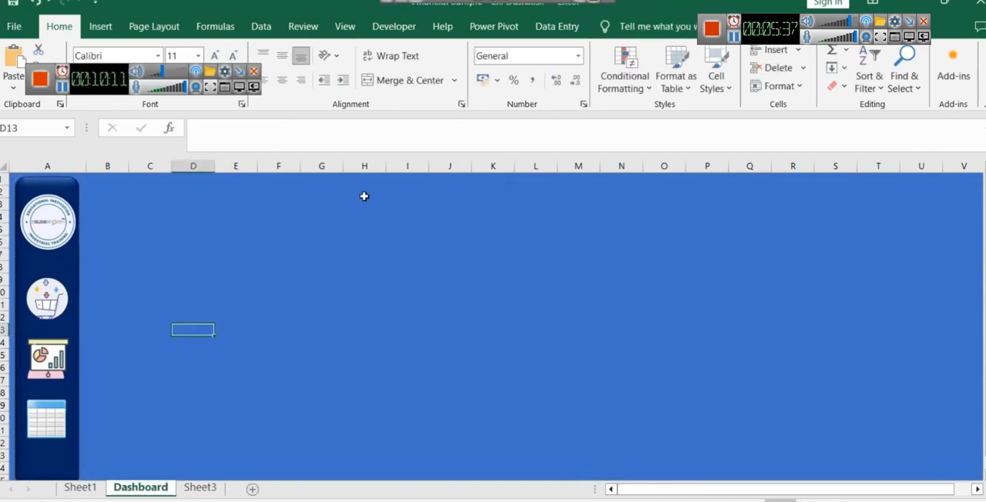
- Draw a rounded rectangle about 19.5 cm wide and 2.3 cm high beside the sidebar, starting at column B
click(101, 26)
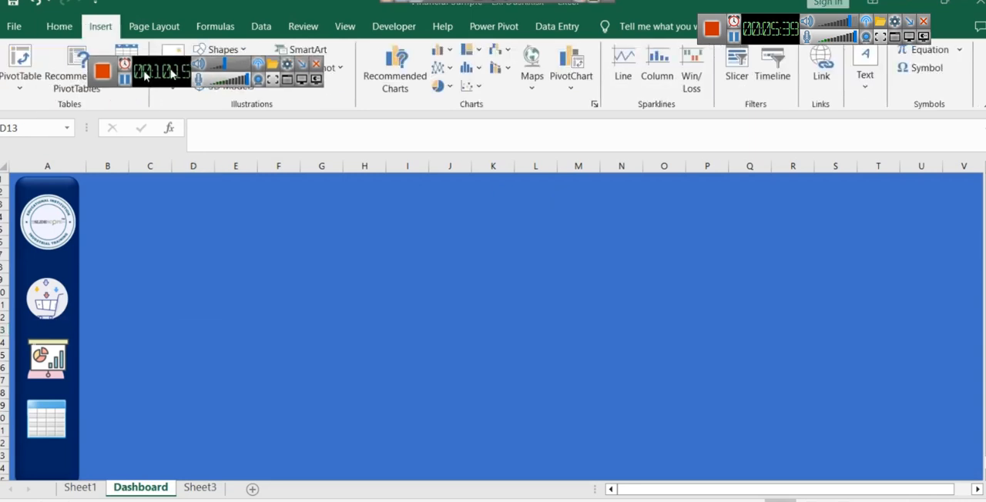
click(222, 49)
click(284, 92)
mouse_move(133, 189)
mouse_down()
mouse_move(205, 236)
mouse_move(625, 248)
mouse_up()
drag(461, 230, 419, 227)
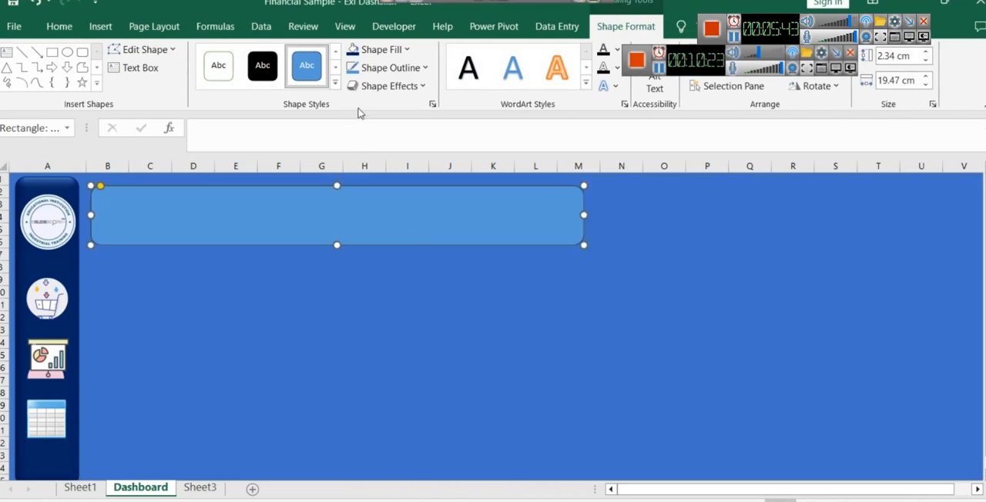
- Fill the rounded rectangle with standard dark blue and move it up level with the sidebar's upper edge
click(385, 49)
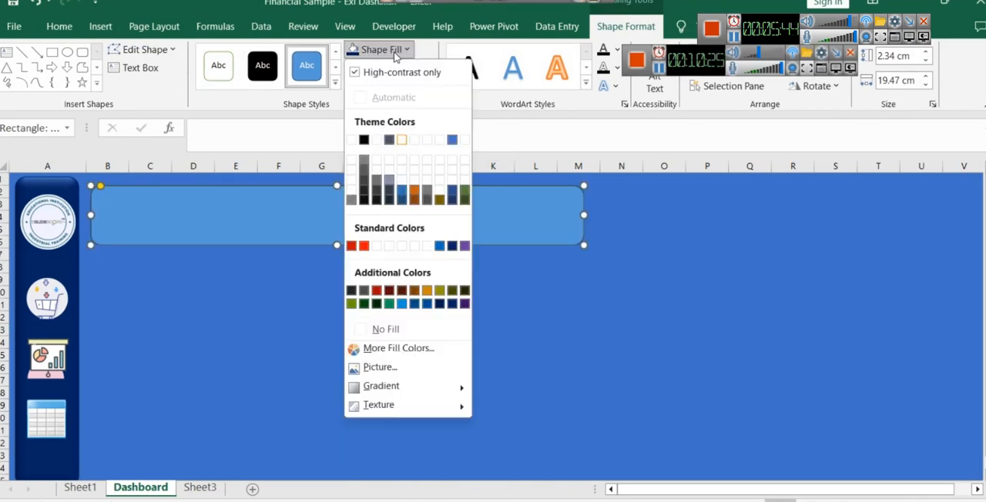
click(451, 254)
drag(255, 209, 255, 203)
click(341, 269)
click(464, 217)
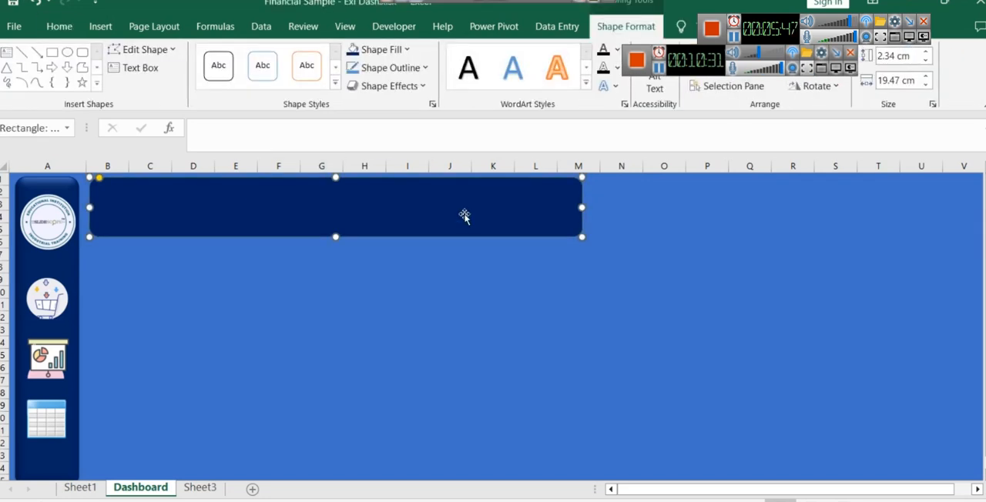
- Apply the second preset shape effect to the dark blue banner to give it a raised look
click(417, 86)
mouse_move(420, 116)
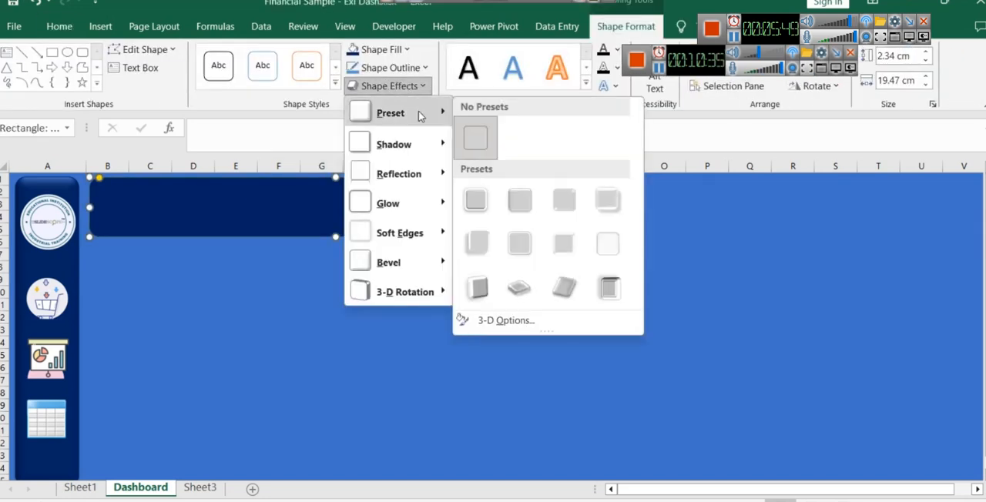
click(520, 200)
click(401, 327)
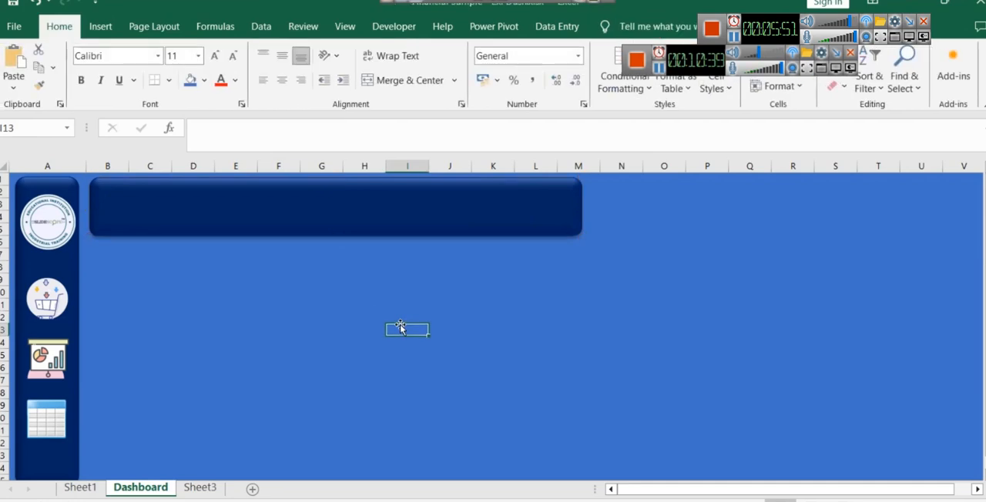
- Enter FINANCIAL ANALYSIS DASHBOARD as the banner text and centre it horizontally
click(258, 210)
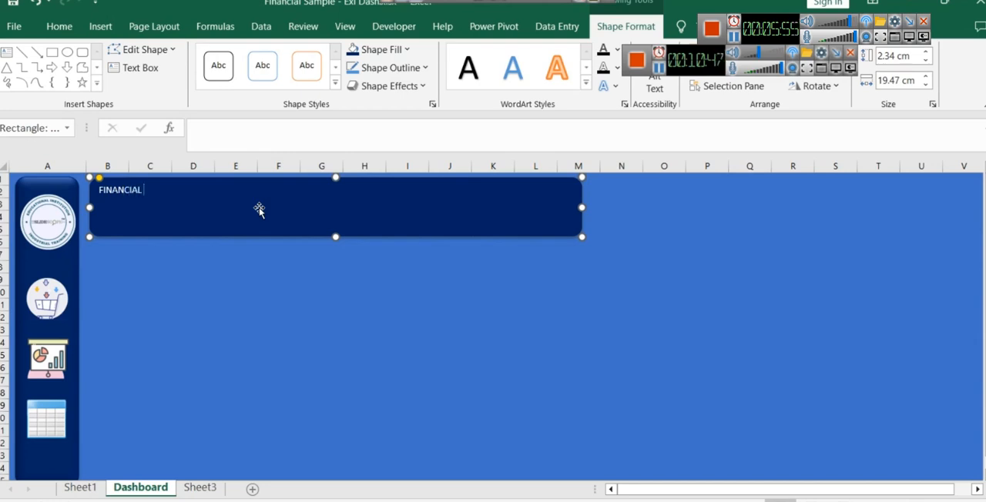
text(ANALYSIS)
key(ctrl+a)
click(283, 198)
triple_click(208, 189)
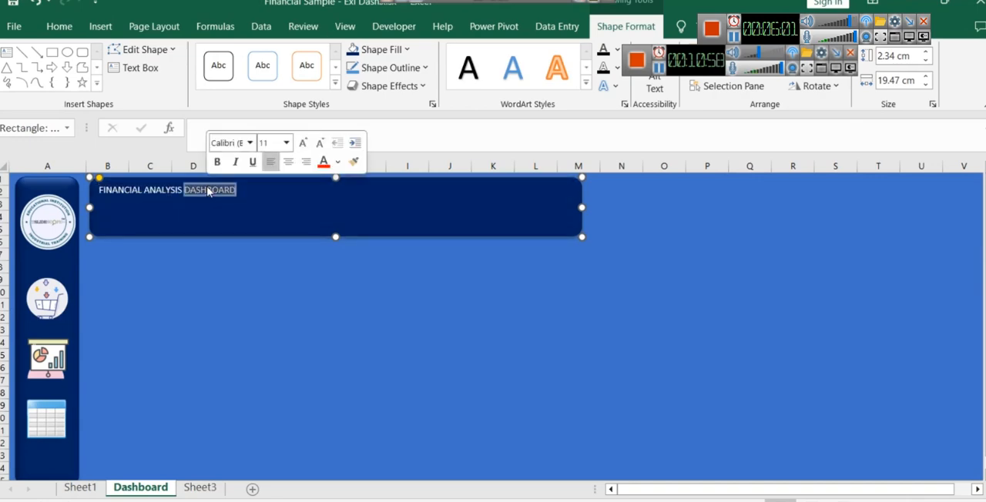
click(288, 162)
click(275, 197)
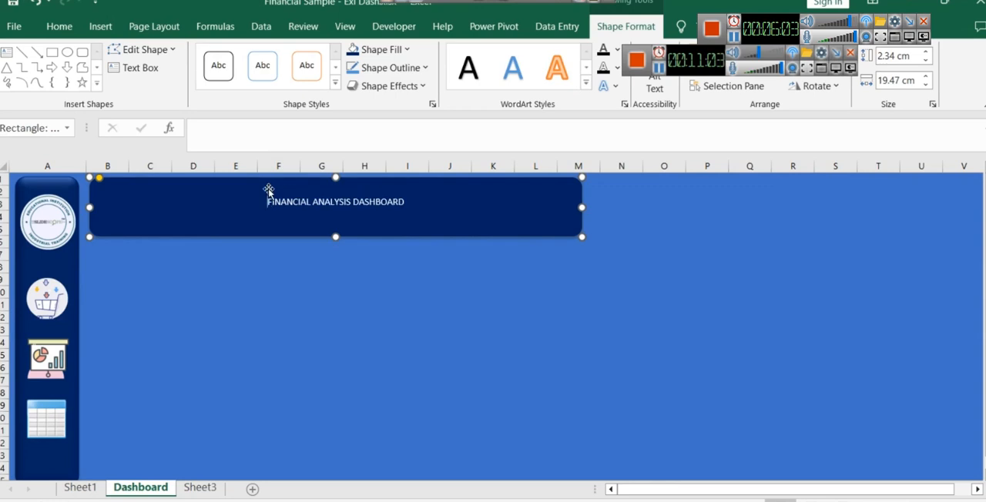
- Enlarge the banner title to 18 pt and remove the blank line above it
key(ctrl+a)
key(ctrl+shift+period)
key(ctrl+shift+period)
key(ctrl+shift+period)
key(ctrl+shift+period)
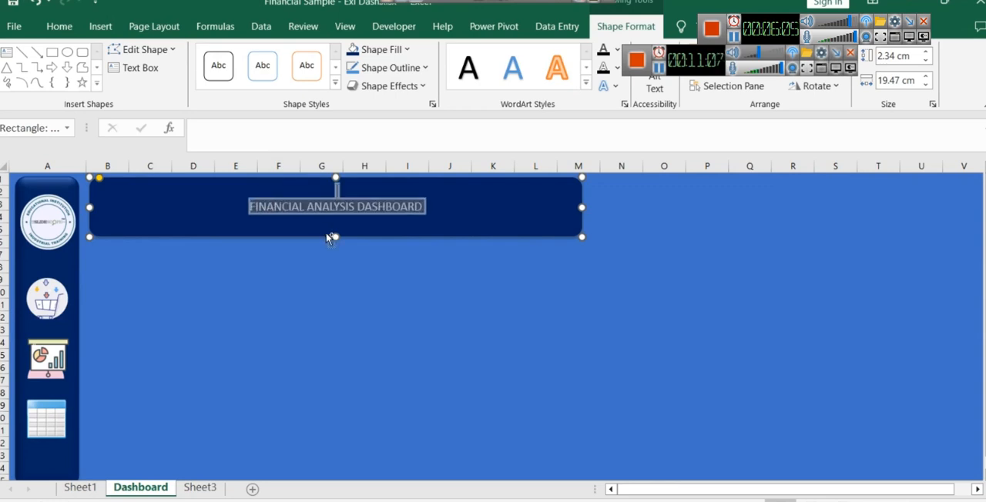
click(381, 209)
drag(335, 237, 335, 228)
key(ctrl+z)
click(341, 201)
click(225, 213)
key(BackSpace)
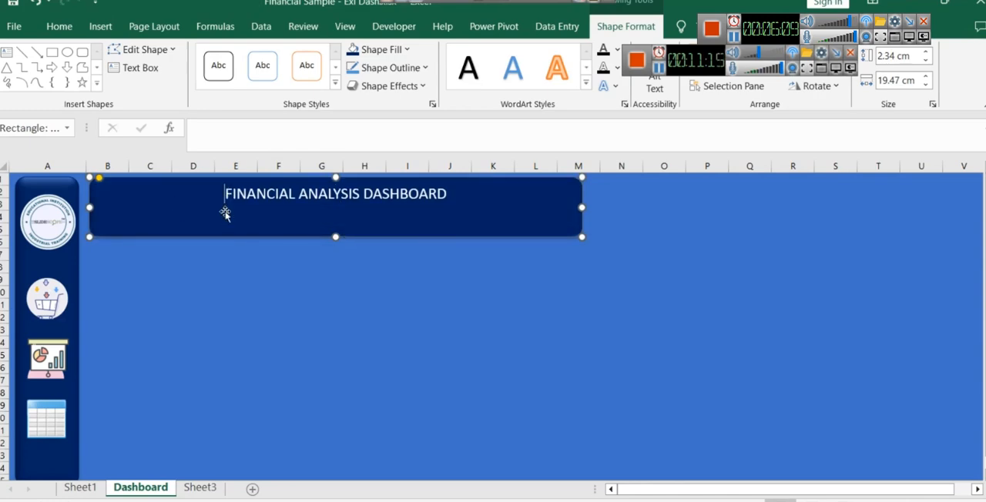
- Reduce the banner's height to about 1.3 cm and widen it to reach column V
drag(335, 237, 335, 210)
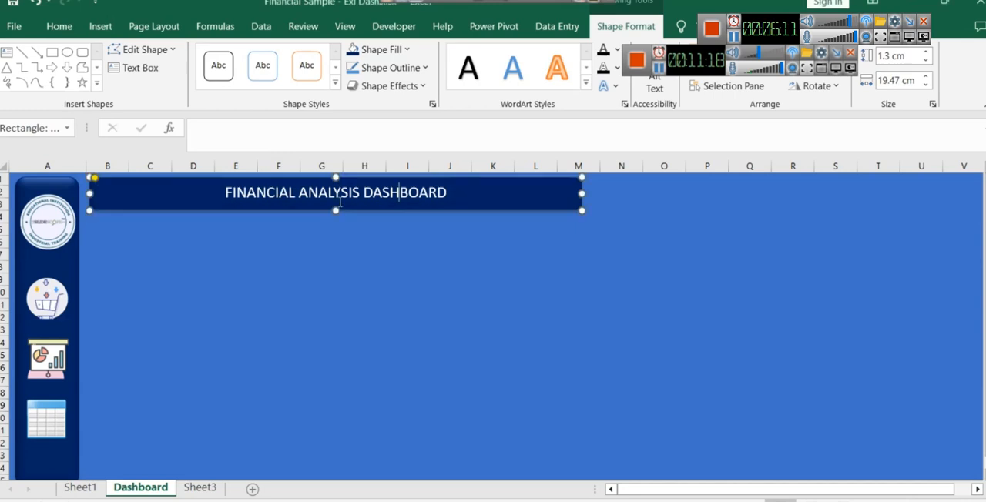
click(336, 252)
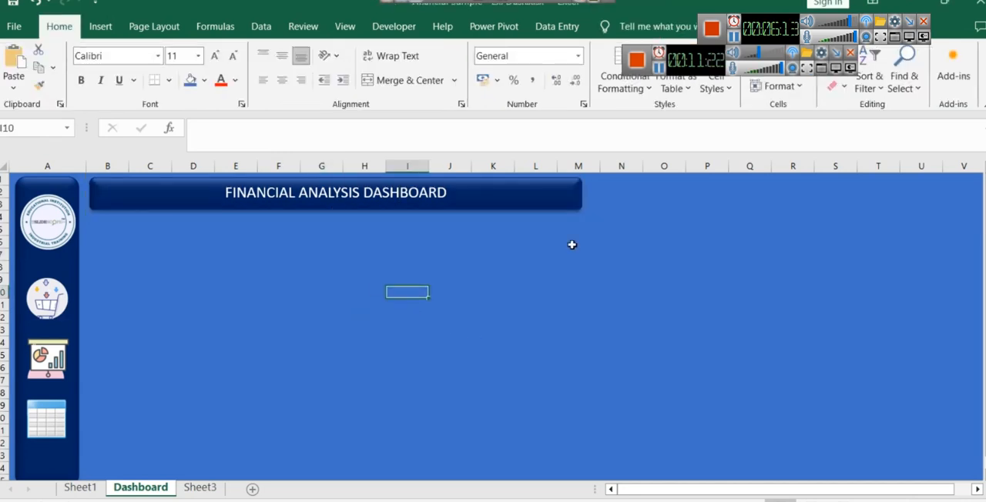
click(576, 193)
drag(583, 193, 975, 193)
click(803, 282)
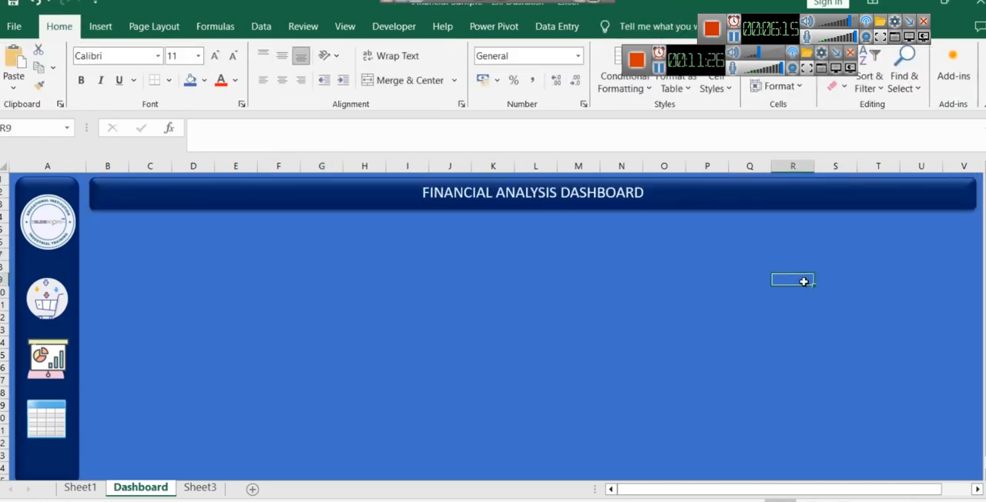
click(959, 500)
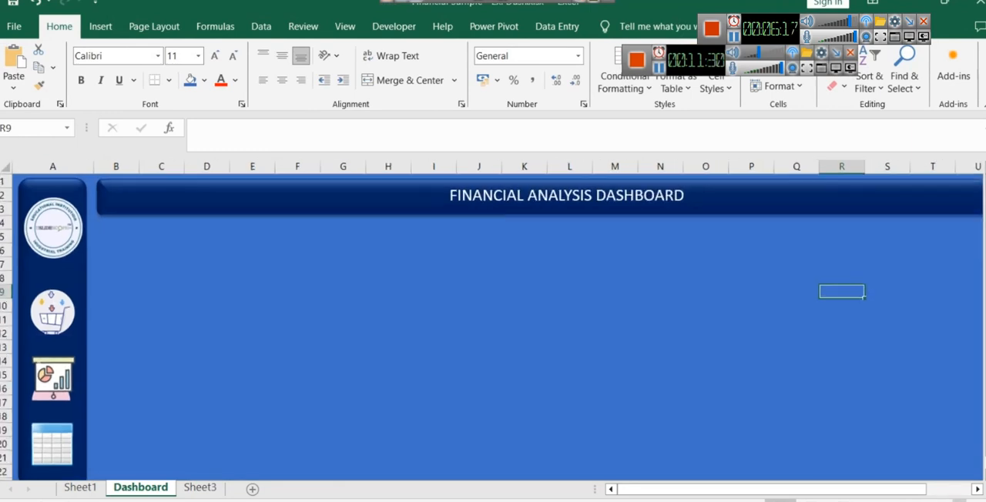
click(958, 501)
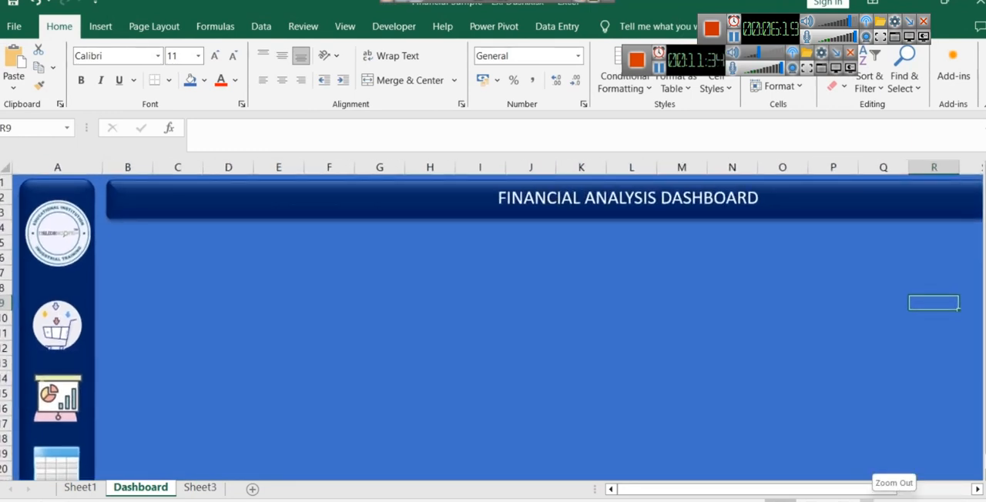
click(878, 500)
click(878, 500)
click(958, 501)
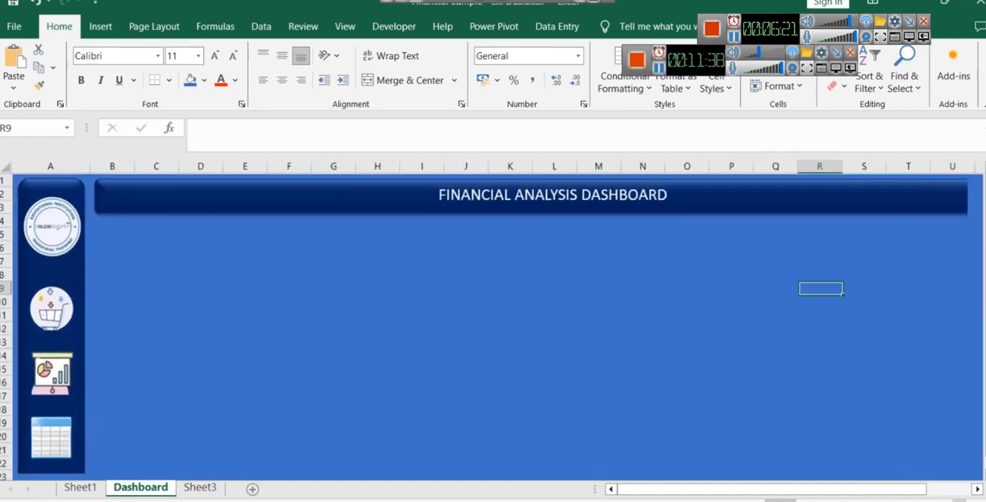
click(878, 501)
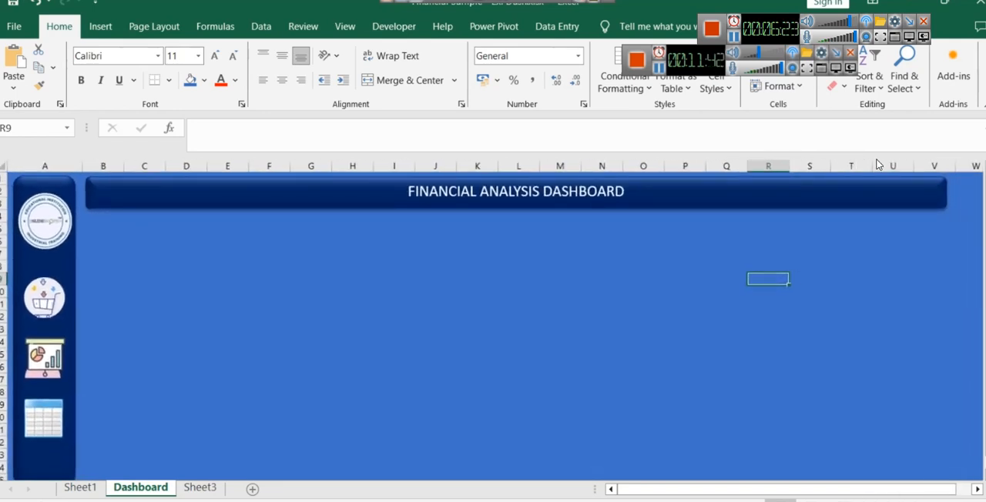
click(486, 380)
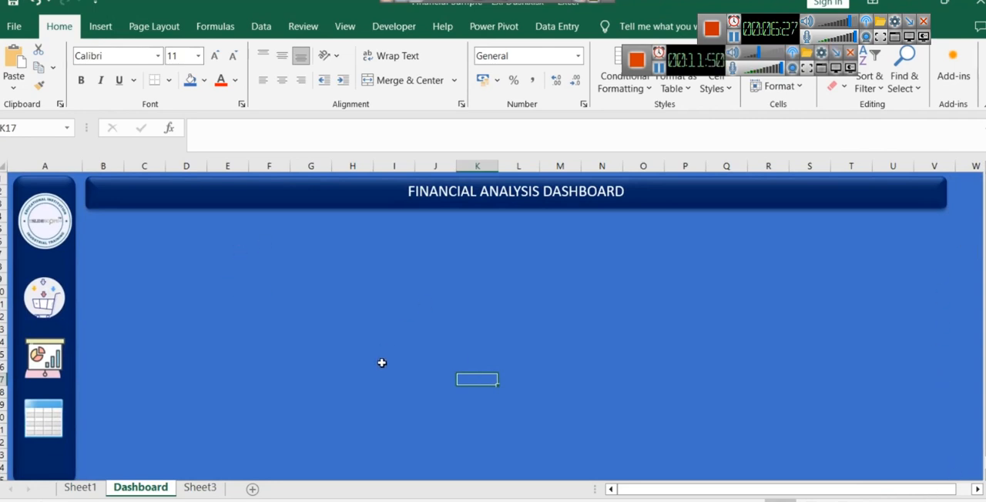
- Duplicate the title banner below itself and turn the copy into an empty card spanning about columns B to D
click(132, 197)
drag(133, 197, 147, 242)
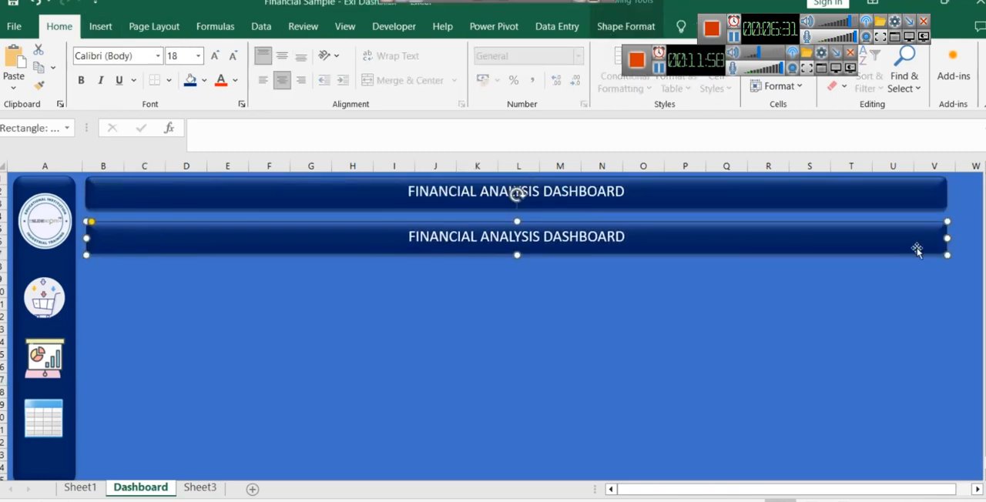
drag(947, 238, 217, 248)
drag(151, 255, 152, 293)
triple_click(155, 257)
key(Delete)
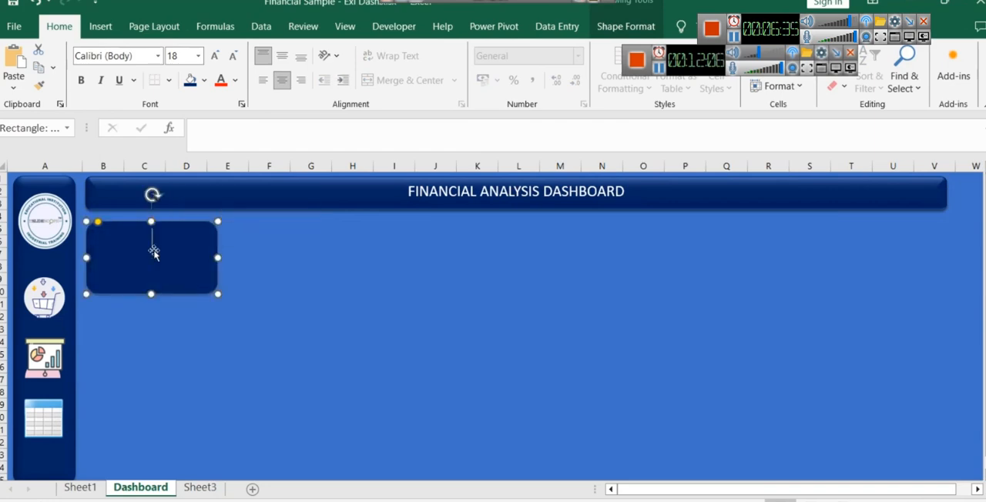
- Shorten the card to end around row 8 and enter Revenue as its label
click(151, 301)
click(151, 291)
drag(151, 291, 151, 273)
click(261, 364)
click(179, 247)
text(Revenue)
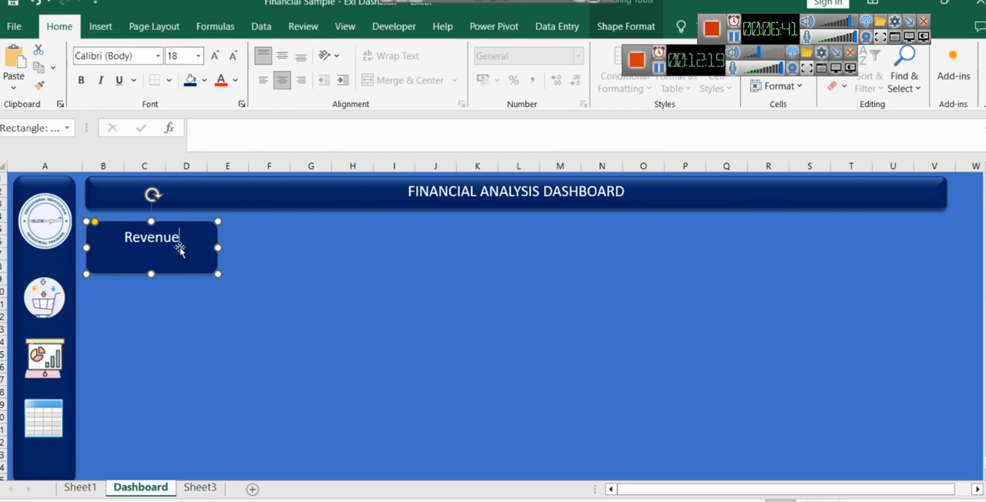
- Copy the Revenue value from the Sheet3 PivotTable and place it as a picture under the Revenue label on the Dashboard card
click(269, 251)
click(200, 488)
click(73, 225)
key(ctrl+c)
click(140, 488)
key(ctrl+v)
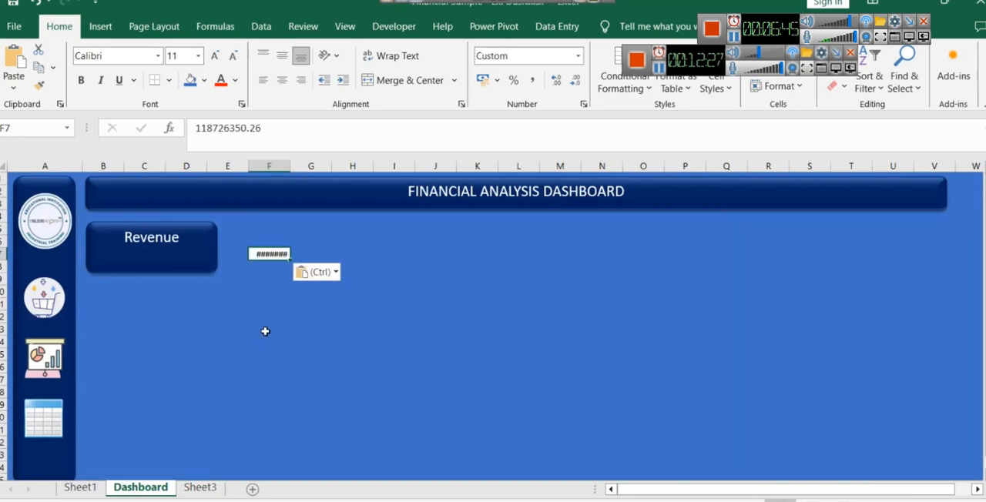
key(ctrl+z)
click(127, 253)
key(ctrl+v)
drag(275, 245, 146, 244)
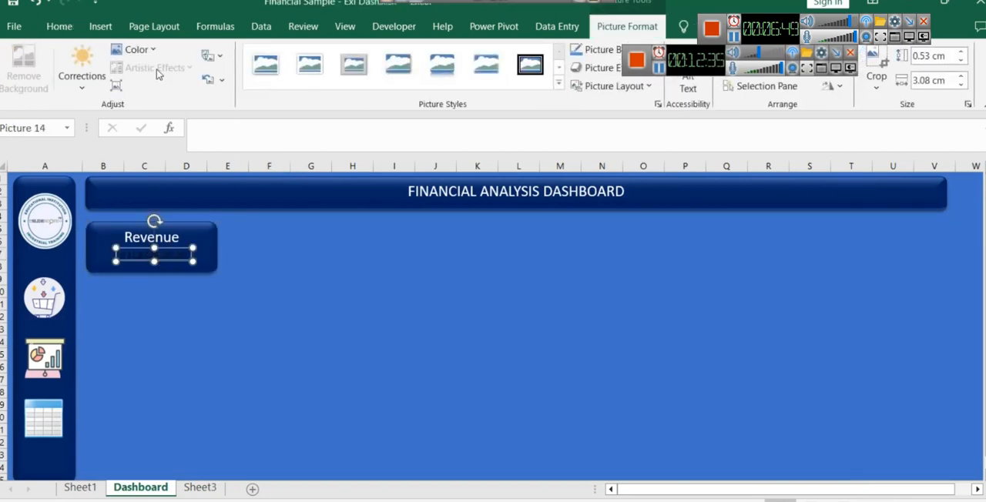
- Recolor the Revenue value picture on the Dashboard card in a lighter tone
click(59, 27)
click(204, 81)
click(204, 81)
right_click(177, 254)
click(167, 253)
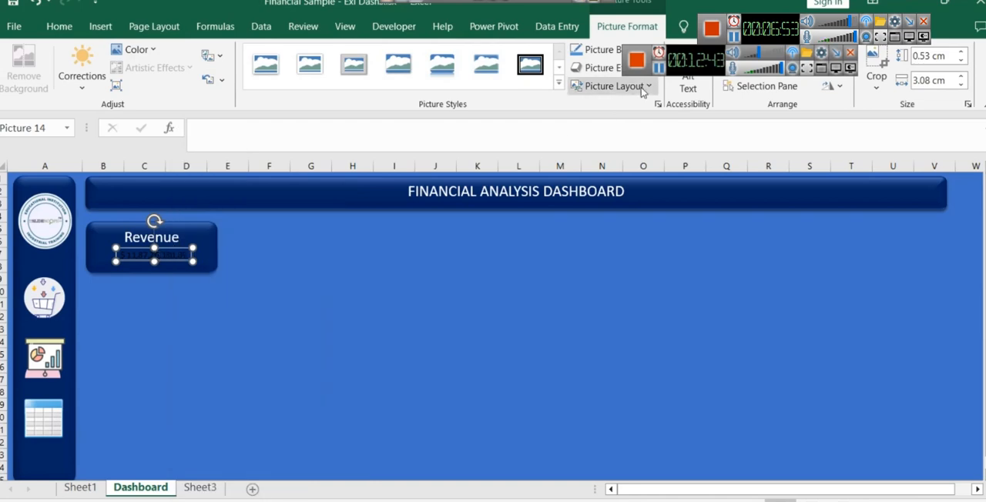
click(152, 50)
click(202, 218)
click(312, 362)
click(185, 260)
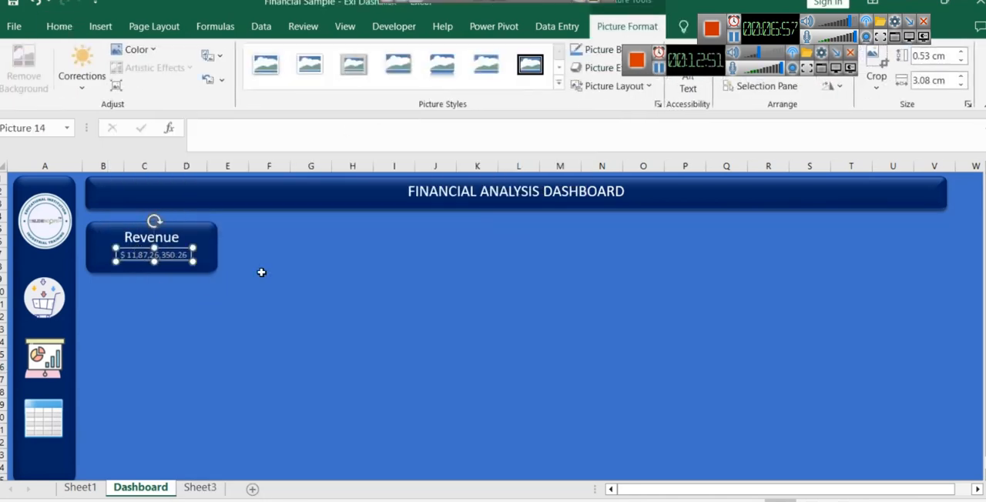
- Insert a text box over about columns C to E beside the Sheet3 PivotTable and link it to cell A4
key(ctrl+Page_Down)
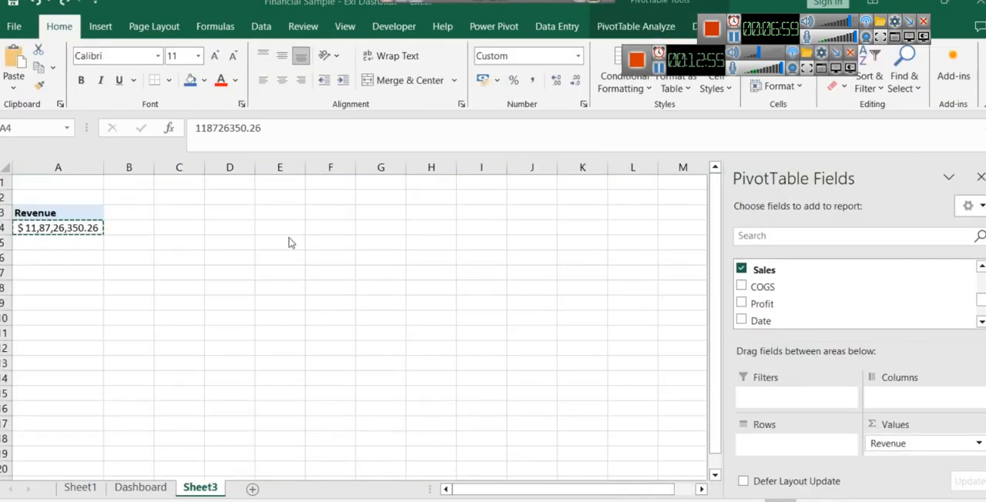
click(105, 29)
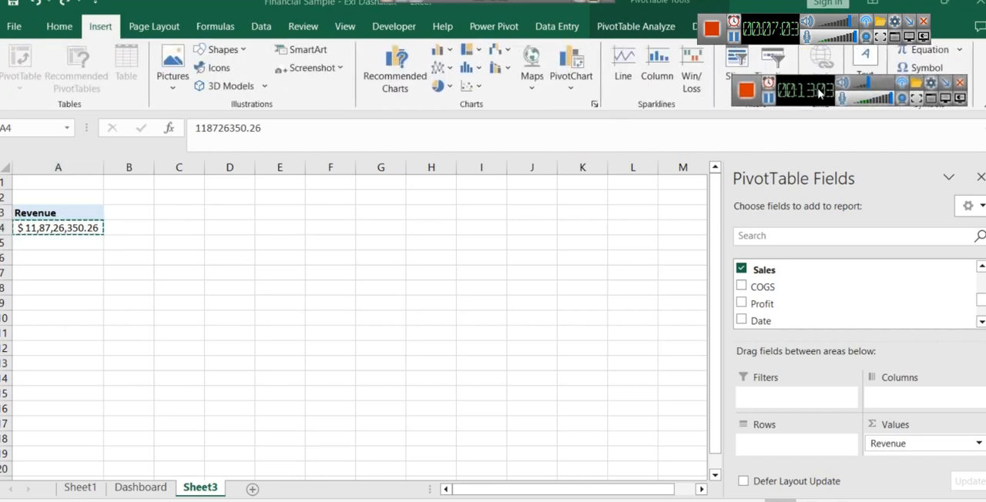
click(243, 51)
click(243, 51)
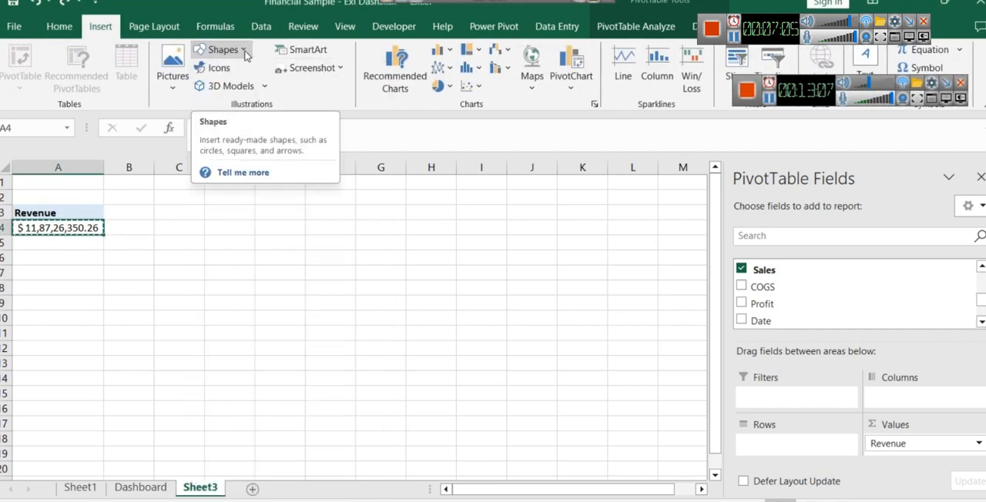
click(869, 86)
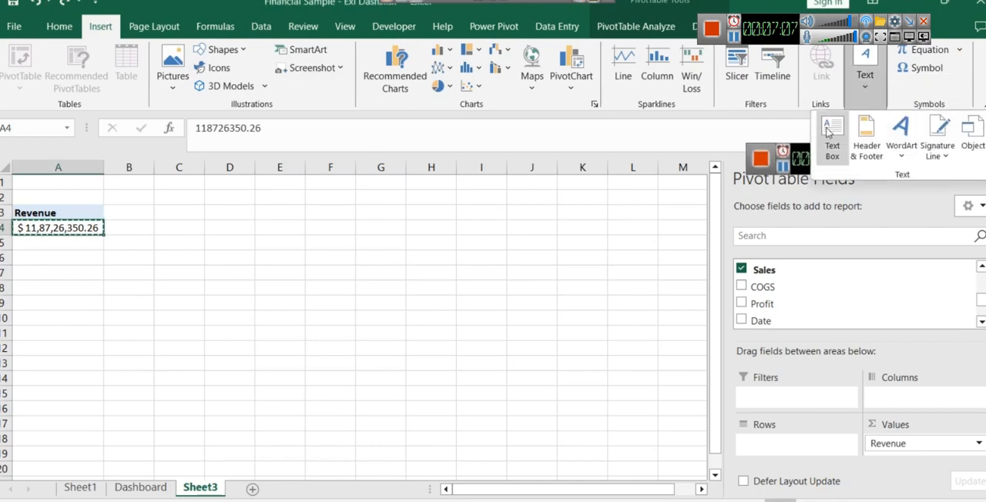
click(831, 136)
click(185, 227)
drag(202, 239, 274, 240)
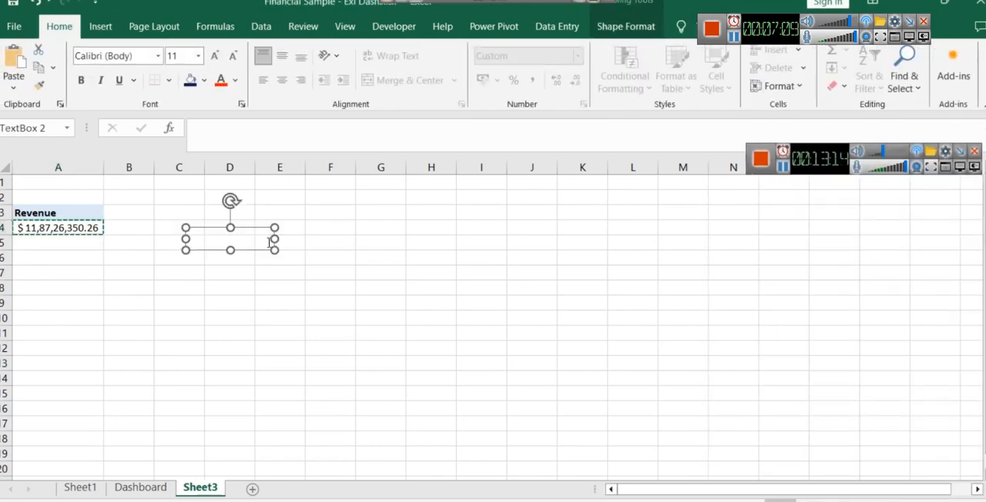
click(215, 133)
text(=A4)
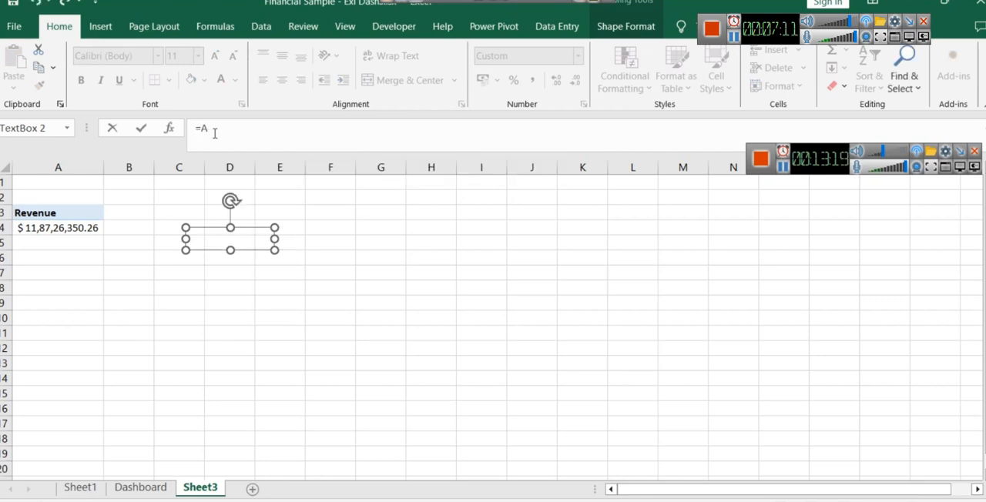
key(Return)
- Widen the linked text box and make its value bold and centred both horizontally and vertically
drag(275, 252, 303, 250)
click(283, 239)
triple_click(268, 239)
click(81, 80)
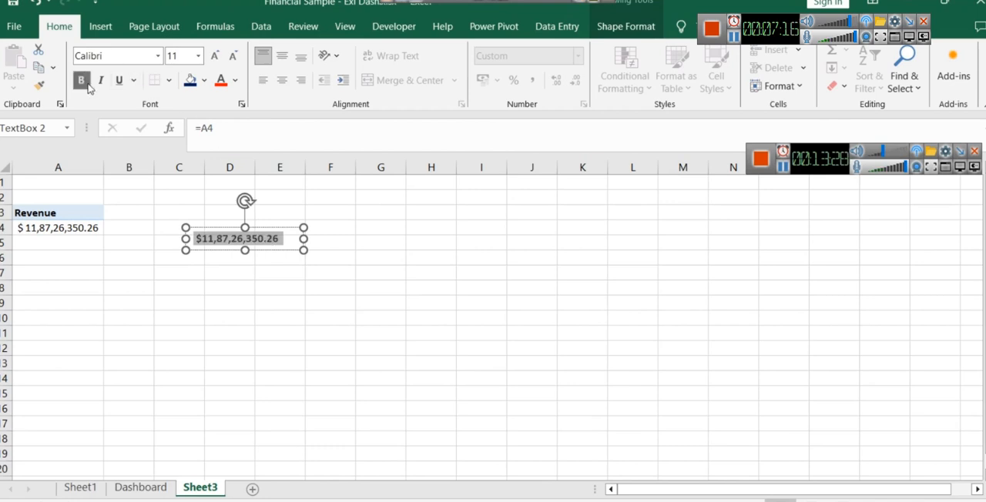
click(282, 57)
click(284, 82)
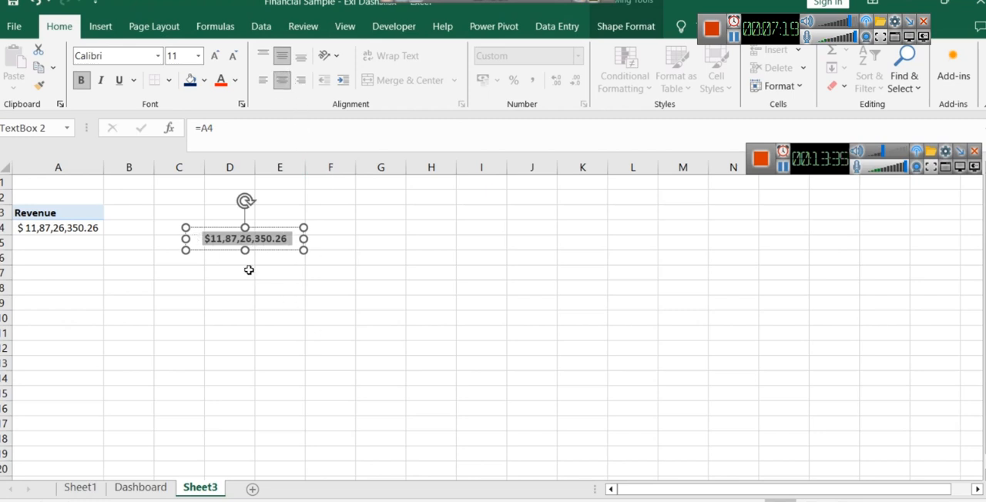
- Move the linked text box to the Dashboard and position it under the card's Revenue label
click(260, 274)
click(276, 239)
click(139, 488)
key(ctrl+v)
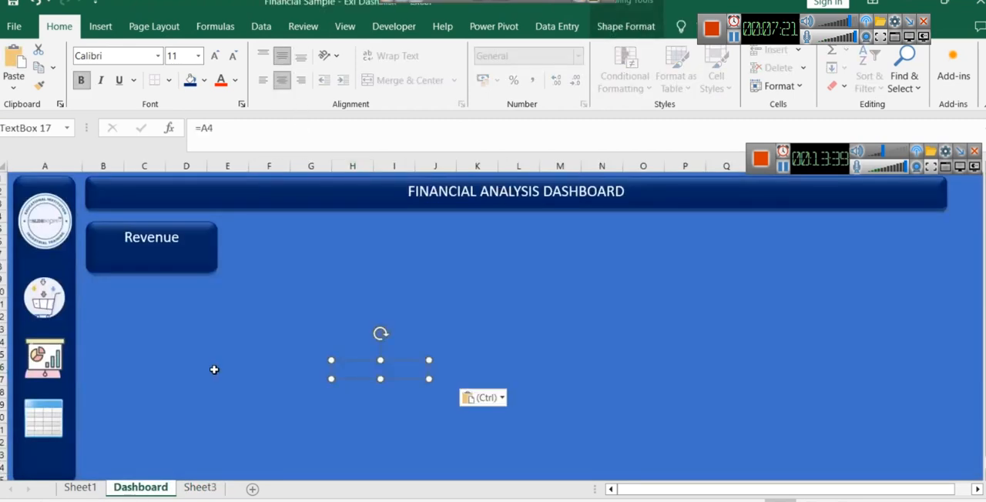
drag(127, 245, 141, 249)
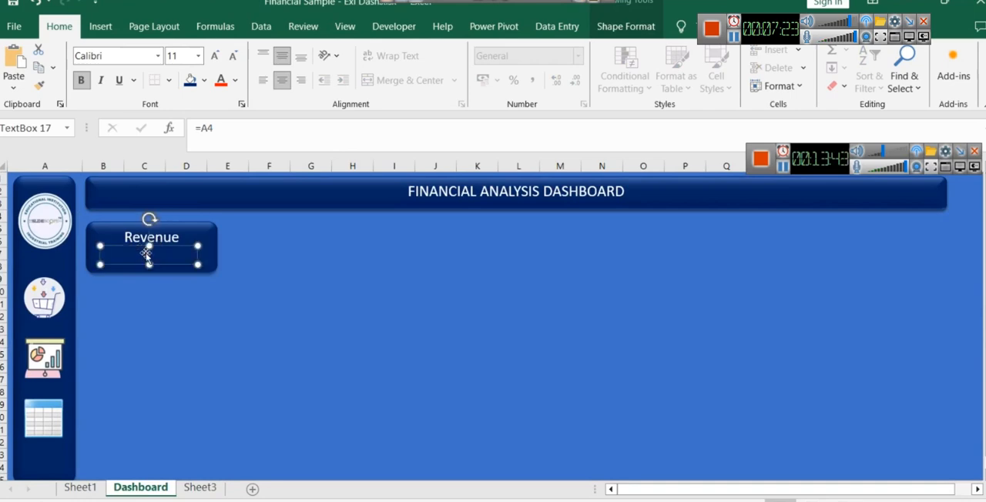
key(Right)
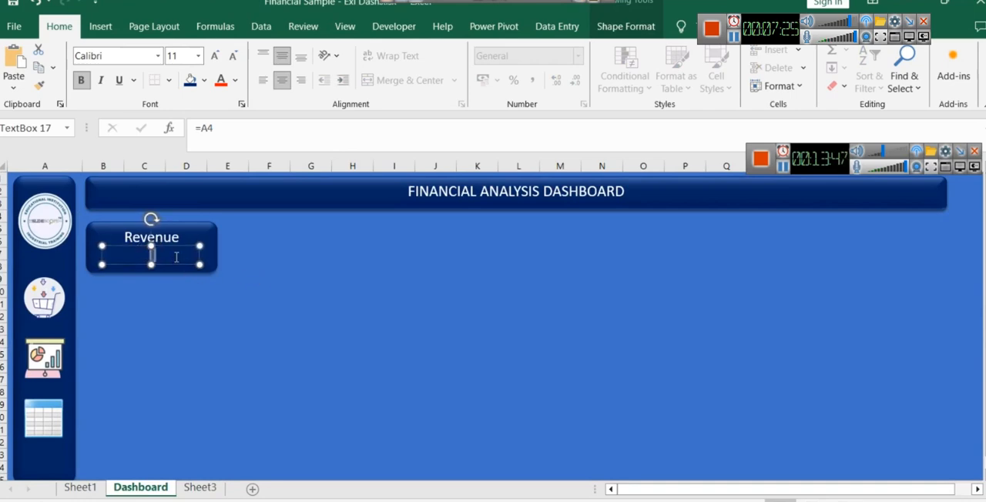
- Rename Sheet3 as Revenue
key(ctrl+Page_Down)
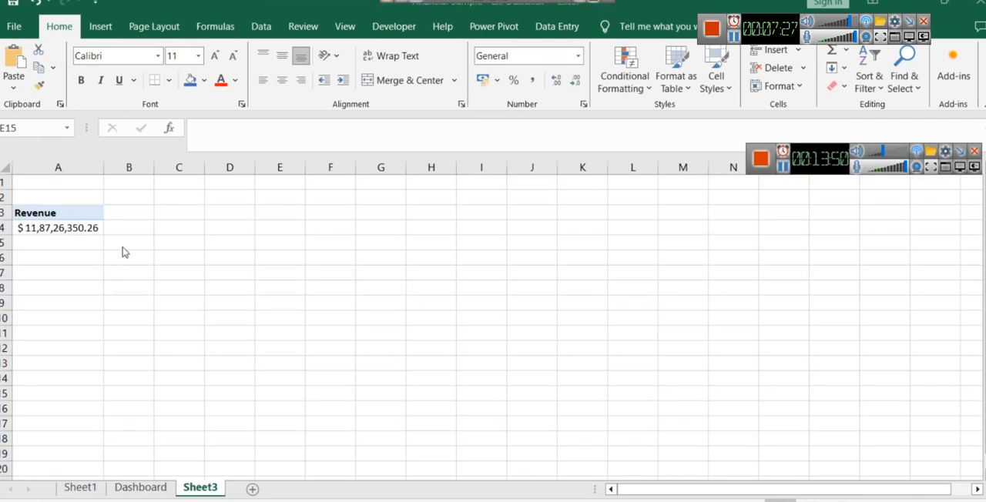
right_click(192, 493)
click(241, 342)
text(Revenue)
key(Return)
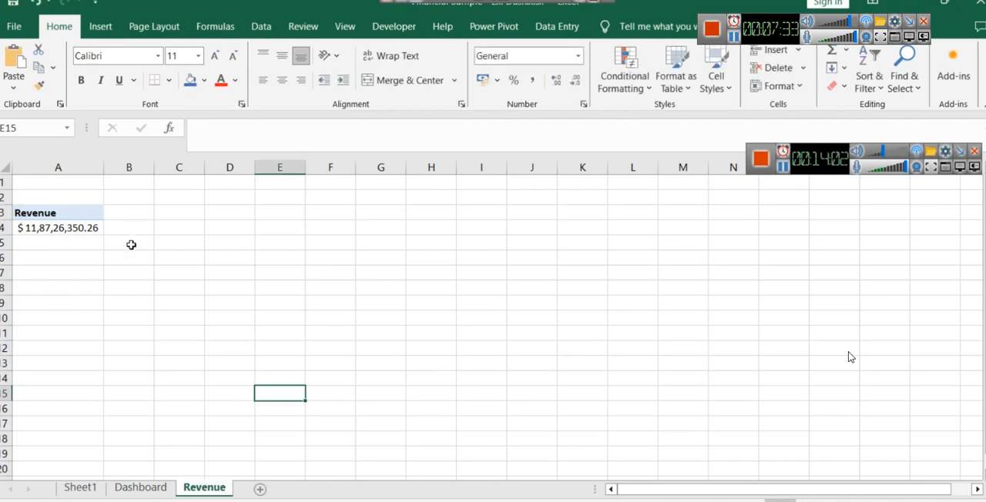
- Insert a text box over about columns D to F on the Revenue sheet and link it with =Revenue!A4
click(100, 26)
click(865, 73)
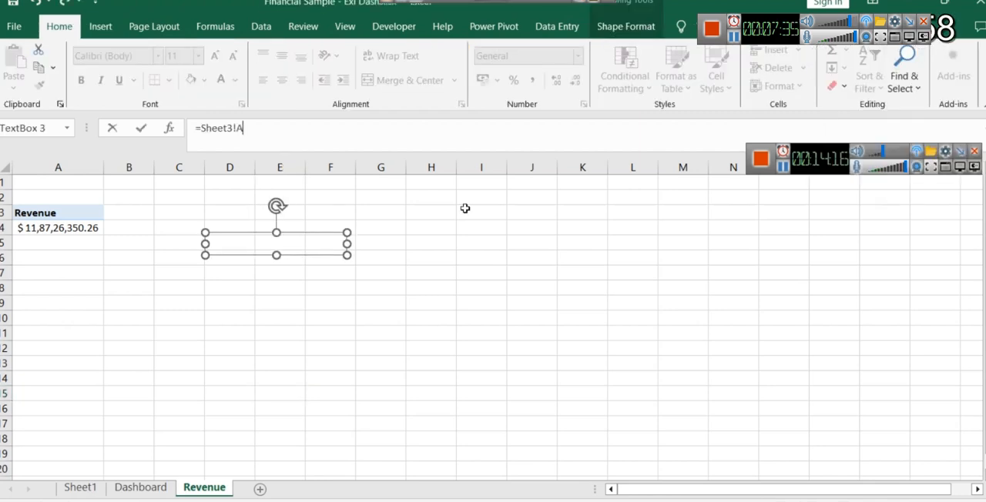
key(Return)
click(499, 301)
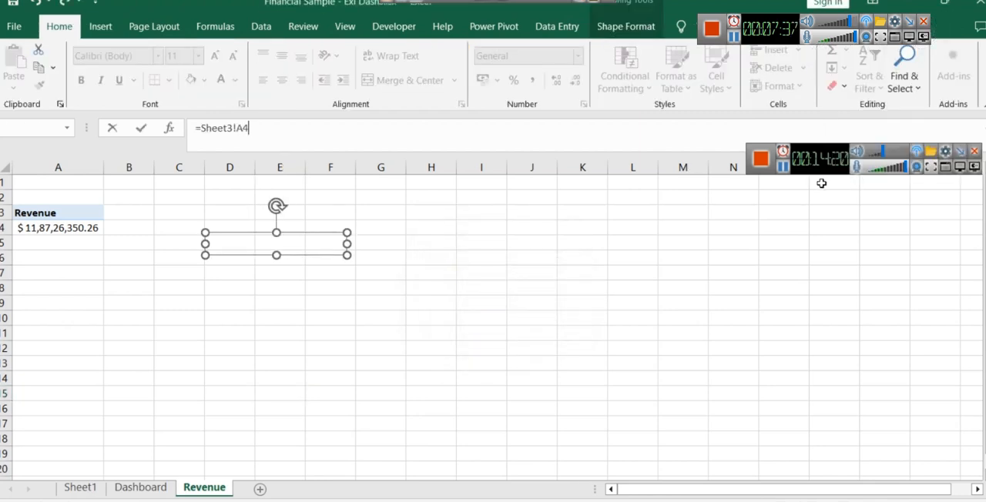
double_click(215, 127)
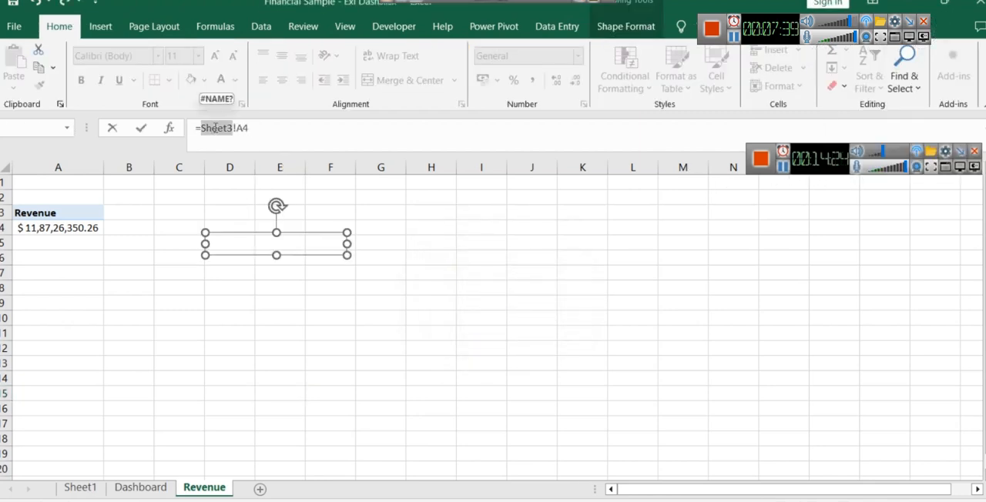
text(Reve)
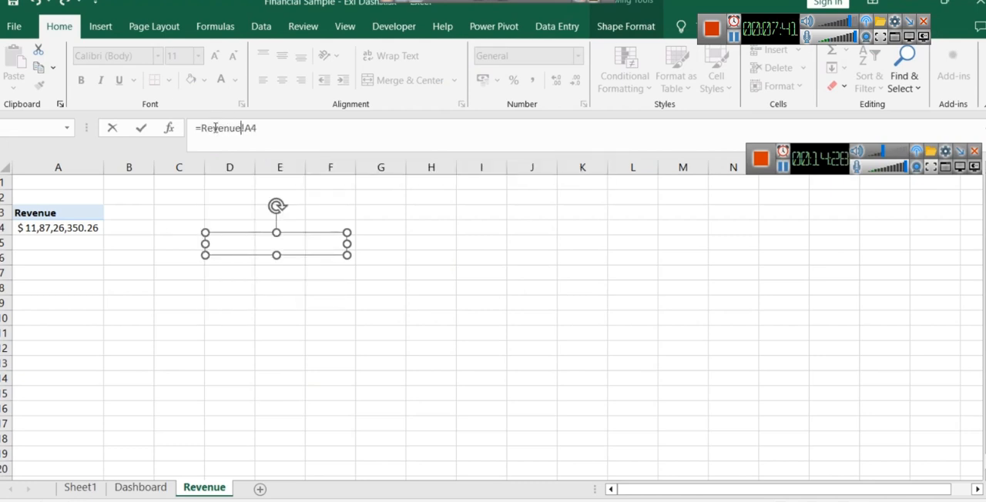
text(nue)
key(Return)
- Centre the linked value both ways in its text box, make it bold and give it a light grey font colour
click(287, 243)
double_click(287, 243)
key(ctrl+c)
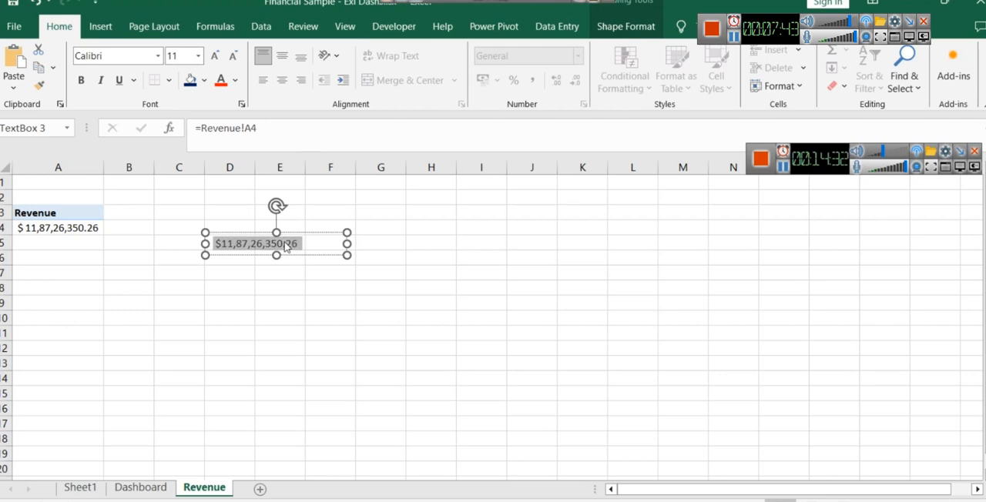
click(281, 56)
click(283, 81)
key(ctrl+b)
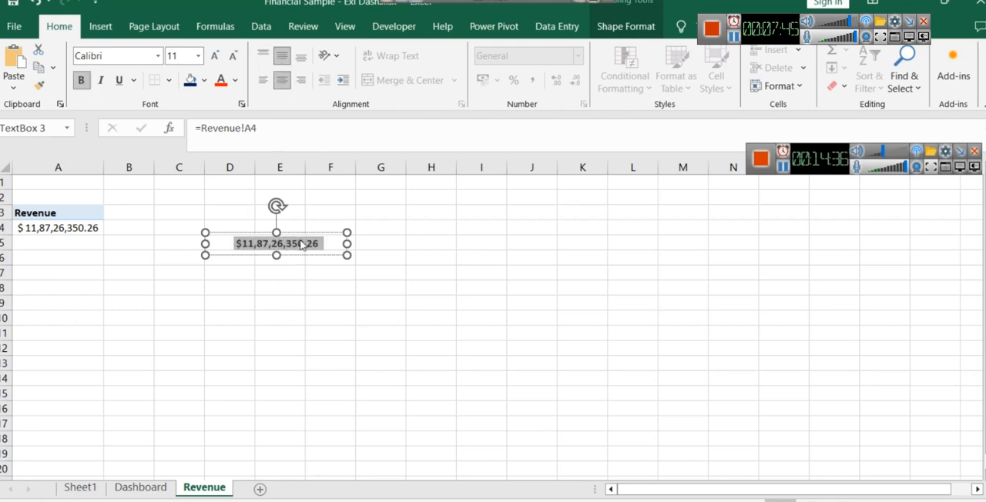
click(235, 81)
click(245, 171)
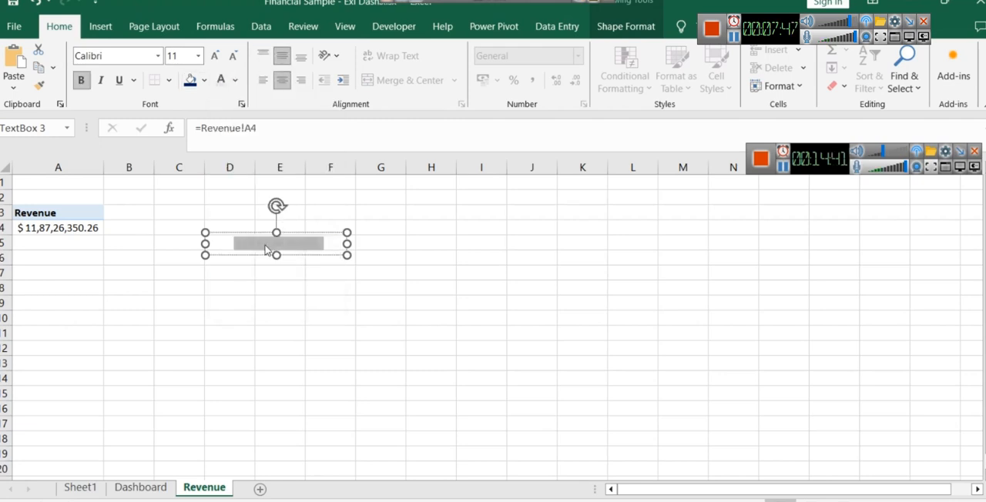
click(129, 477)
click(141, 490)
key(ctrl+v)
click(311, 405)
click(357, 367)
key(ctrl+z)
click(204, 487)
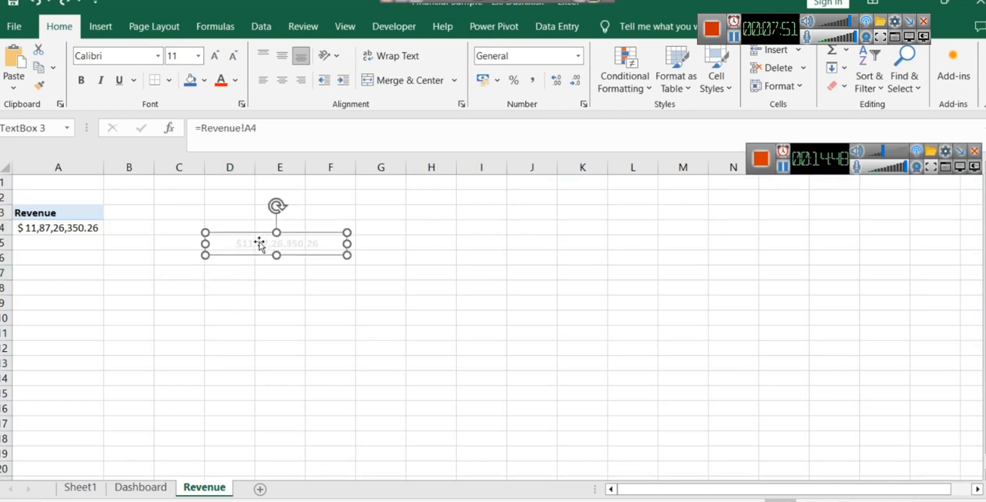
- Copy the linked text box from the Revenue sheet onto the Dashboard card under the Revenue label
click(251, 234)
key(ctrl+c)
click(141, 488)
key(ctrl+v)
drag(370, 358, 129, 244)
key(Escape)
- Enlarge the card's revenue value by two font size steps and shift it slightly to centre it under the label
click(172, 261)
key(ctrl+a)
key(ctrl+shift+period)
key(ctrl+shift+period)
click(236, 291)
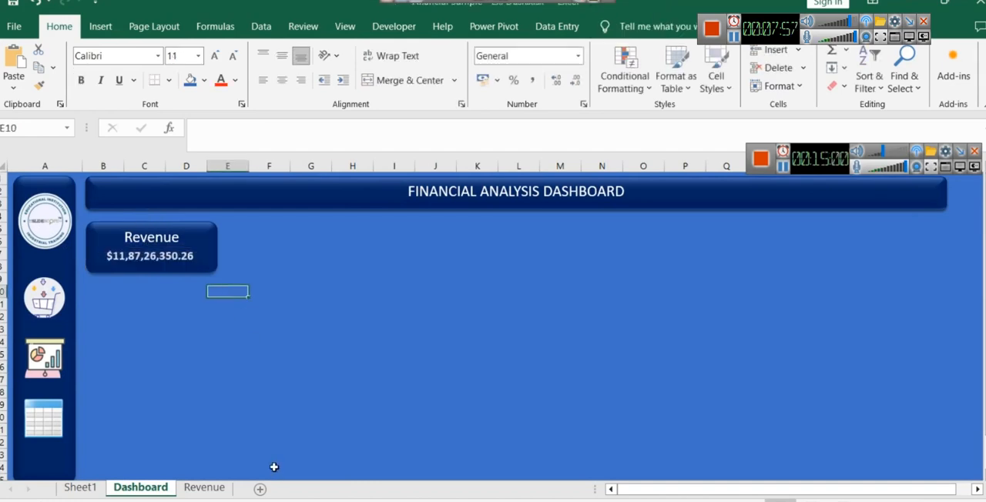
click(276, 355)
click(138, 261)
drag(189, 244, 191, 244)
- Make the card's Revenue label bold and colour it grey
double_click(175, 237)
click(183, 212)
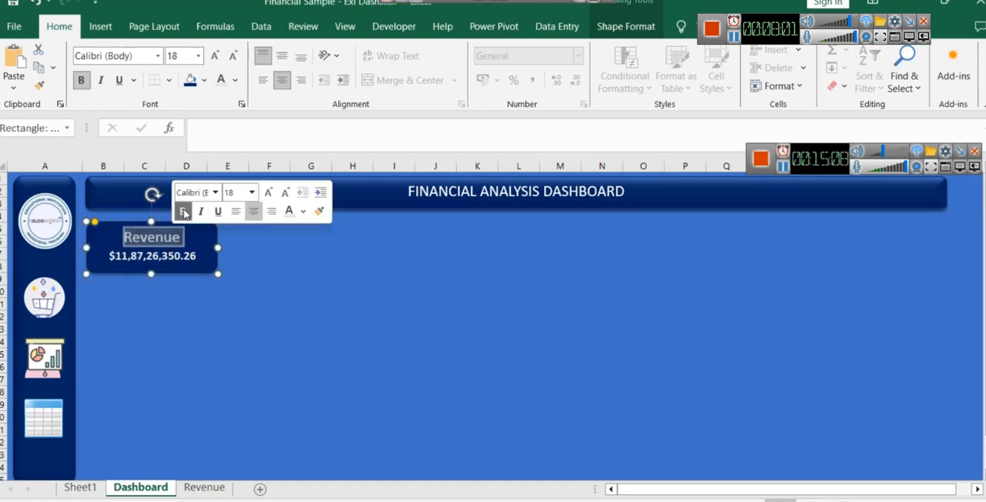
click(304, 212)
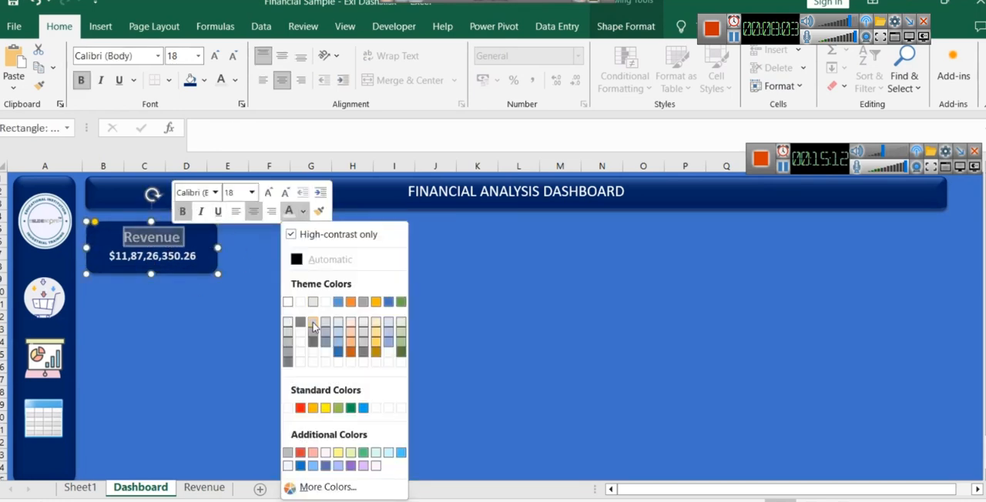
click(312, 325)
click(211, 311)
double_click(172, 244)
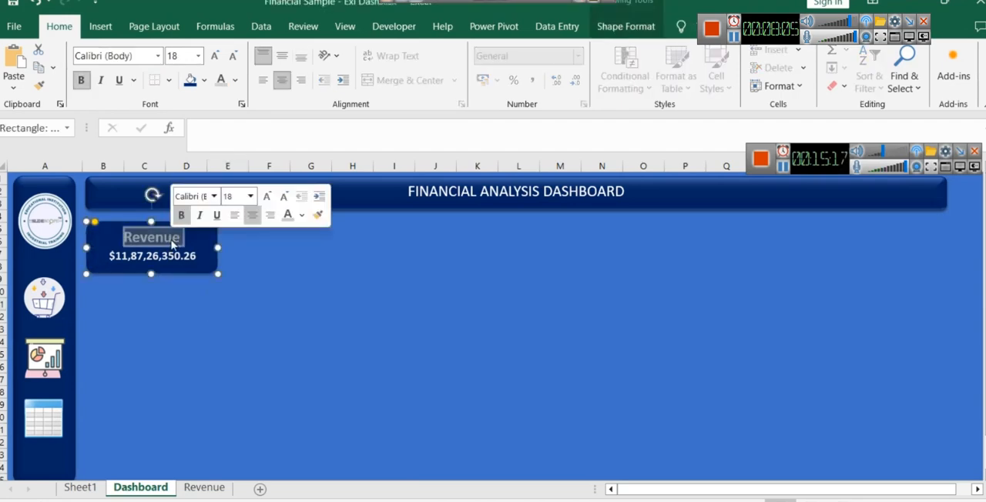
click(302, 215)
click(359, 303)
key(Escape)
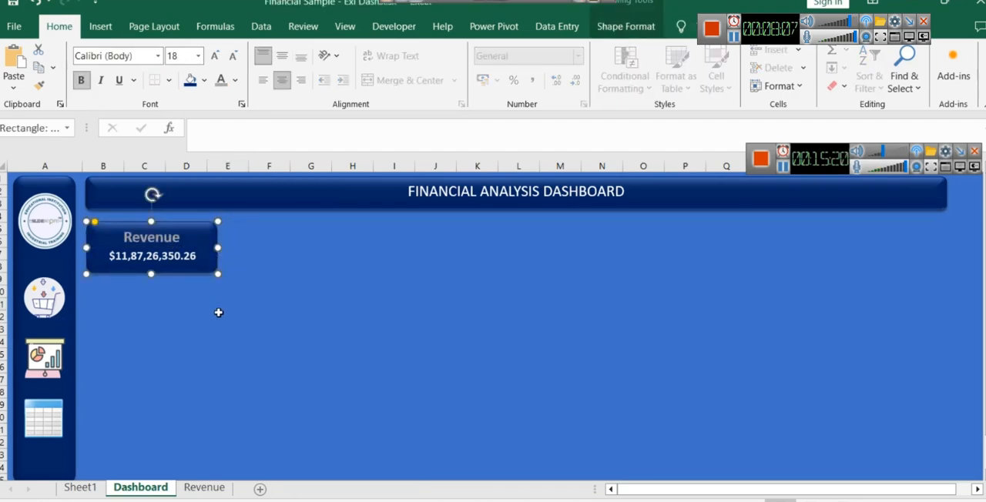
click(219, 312)
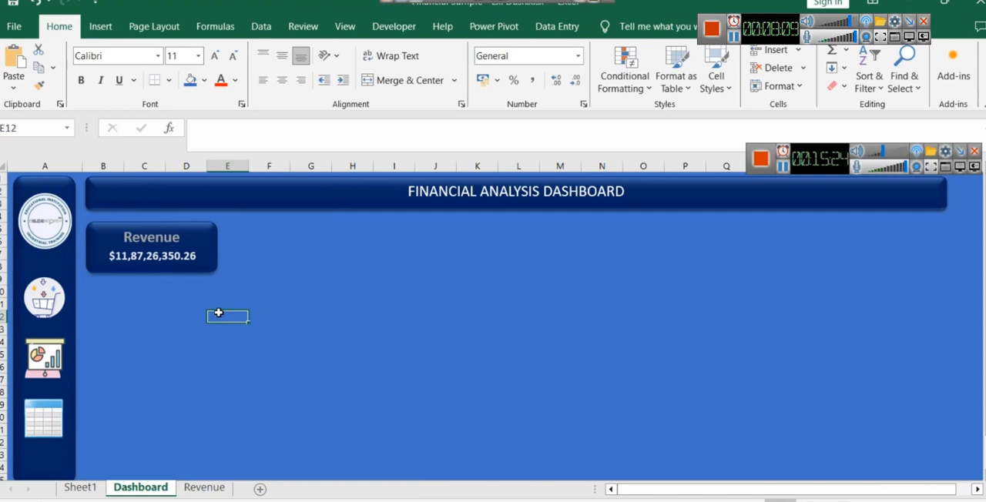
- Insert the rising bar chart icon from Analytics together with the banknotes icon found by searching for revenue
click(352, 266)
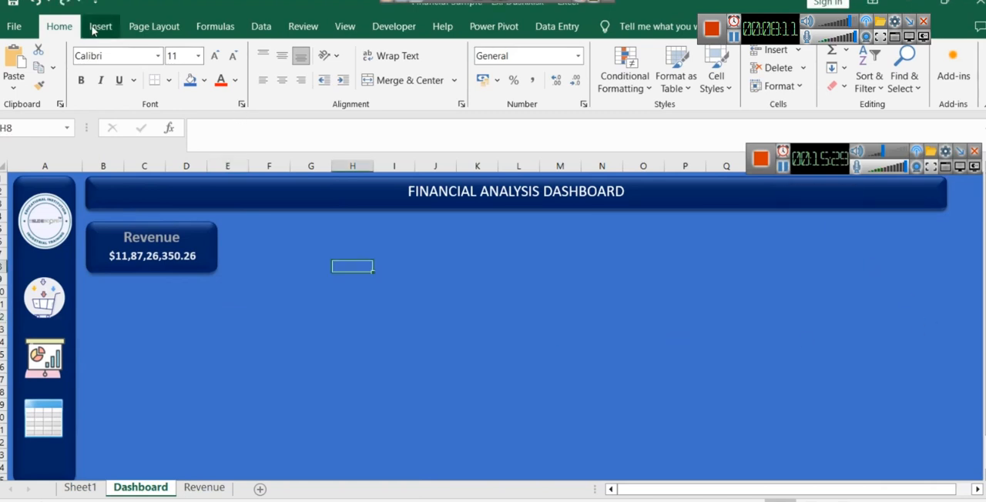
click(100, 27)
click(217, 68)
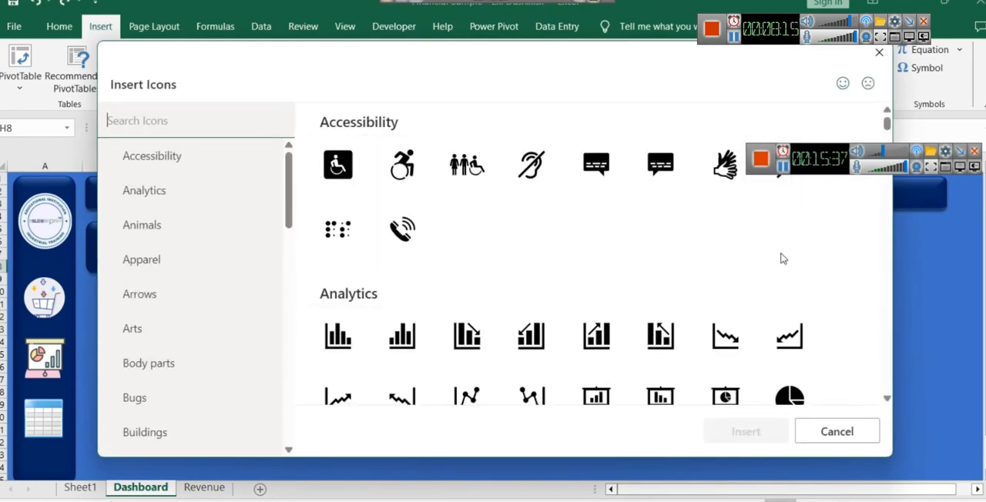
click(596, 332)
scroll(686, 326, down, 1)
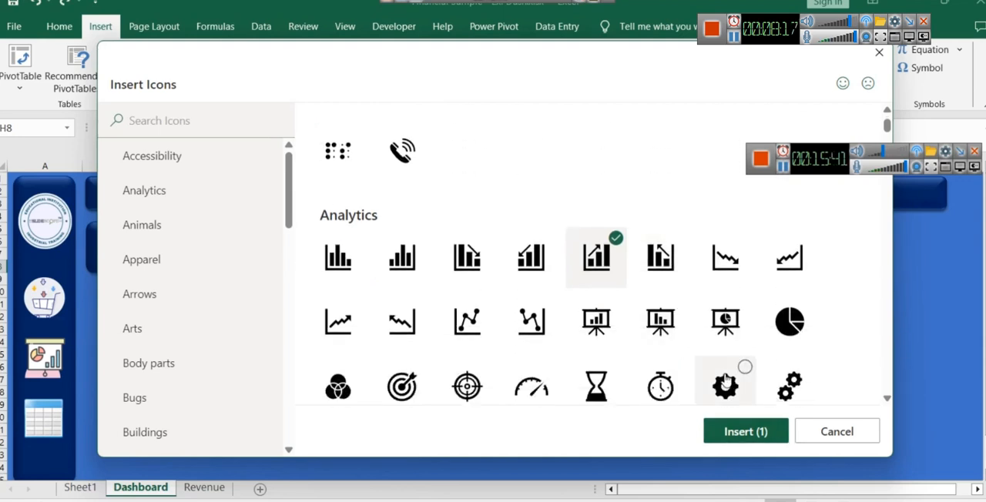
scroll(559, 358, down, 1)
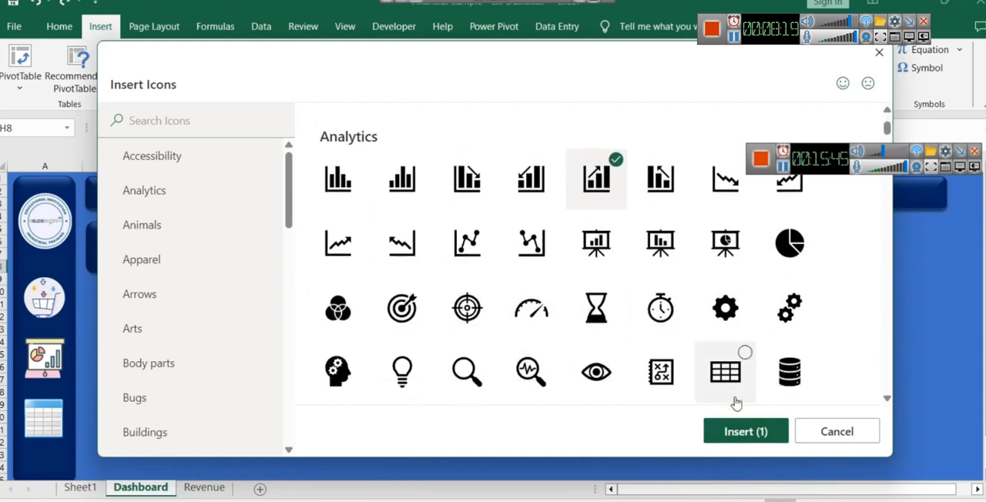
text(revenue)
click(421, 231)
click(745, 431)
- Delete the extra inserted icon and place the banknotes icon, sized about 1.22 cm, beside the card's Revenue label
click(591, 379)
drag(632, 305, 454, 318)
click(627, 300)
key(Delete)
click(465, 319)
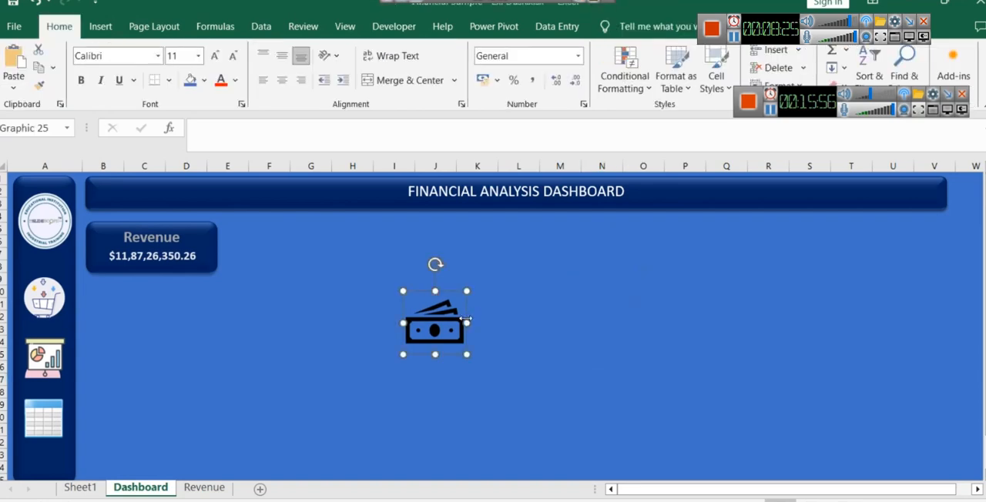
drag(403, 291, 191, 233)
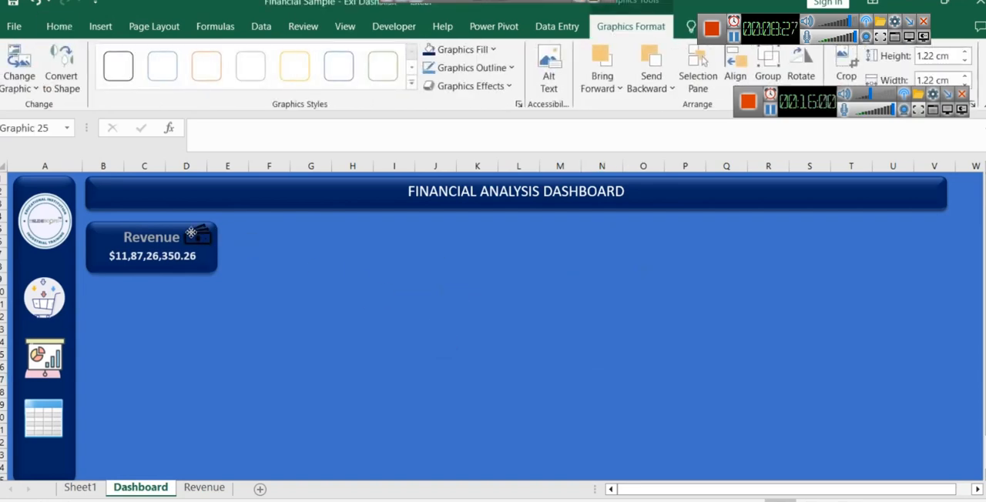
- Fine-tune the Revenue card's position behind its value and recolour the banknotes icon white
click(269, 254)
click(212, 239)
key(Down)
key(Down)
key(Down)
click(269, 270)
click(206, 237)
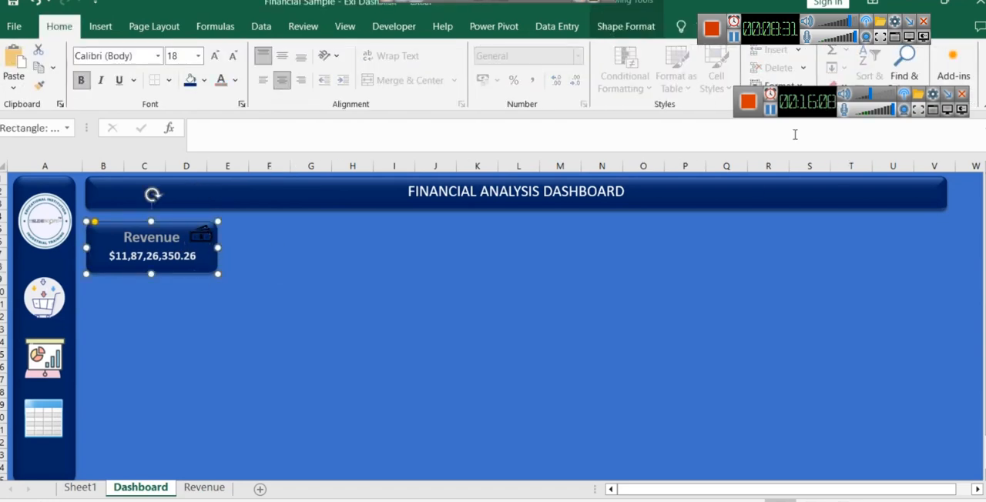
click(427, 310)
drag(208, 236, 214, 277)
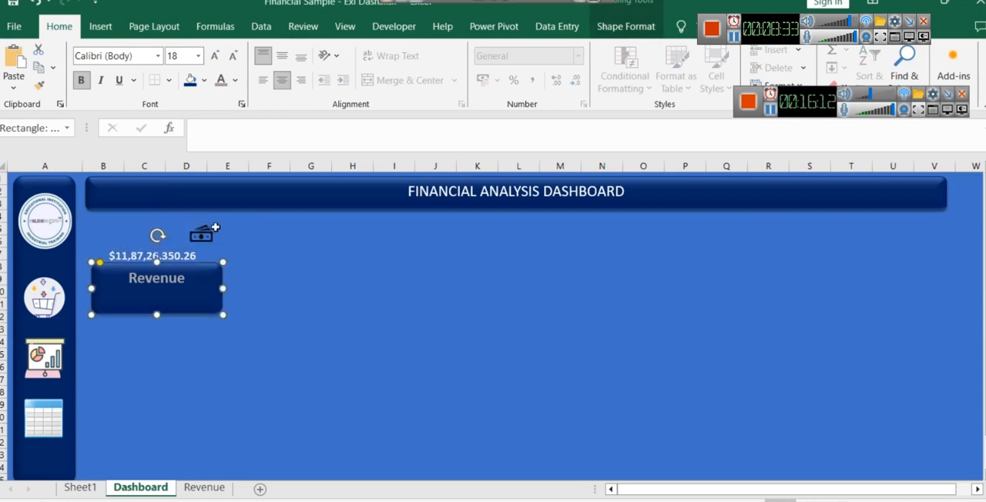
click(215, 229)
click(205, 82)
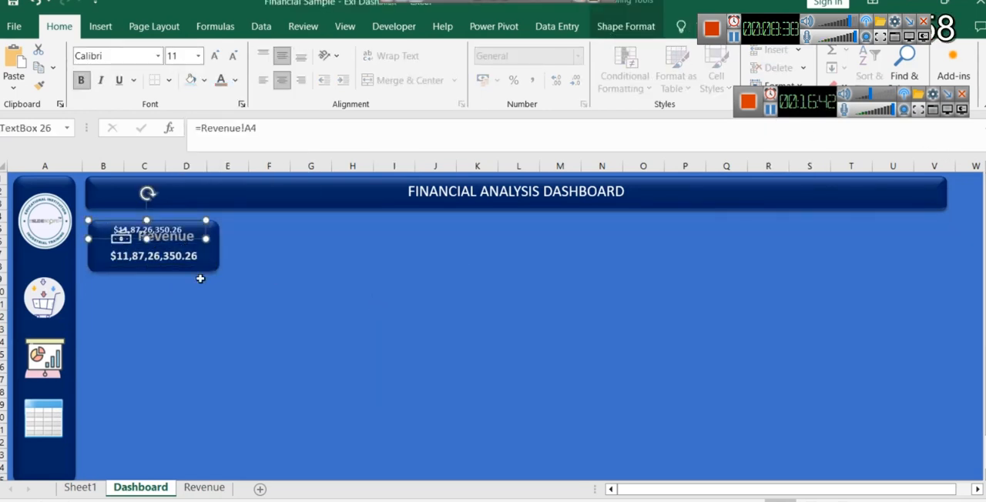
- Duplicate the Revenue card shape twice in a row beside the original and relabel the middle copy Gross Sales
click(205, 314)
click(203, 255)
drag(203, 254, 357, 251)
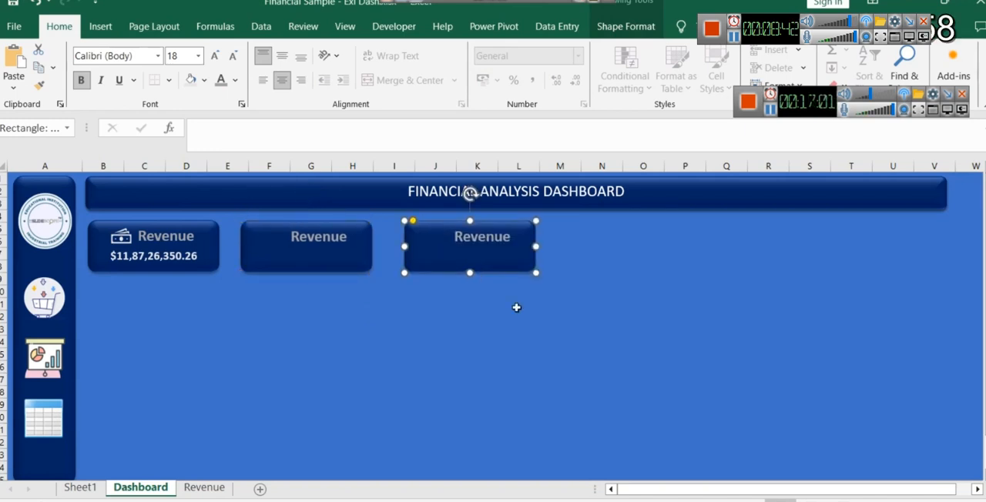
click(519, 315)
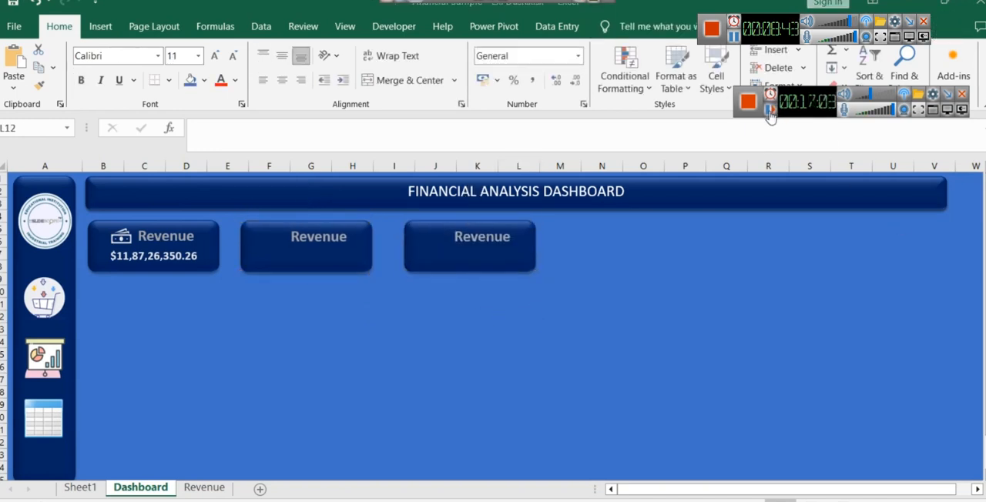
double_click(318, 237)
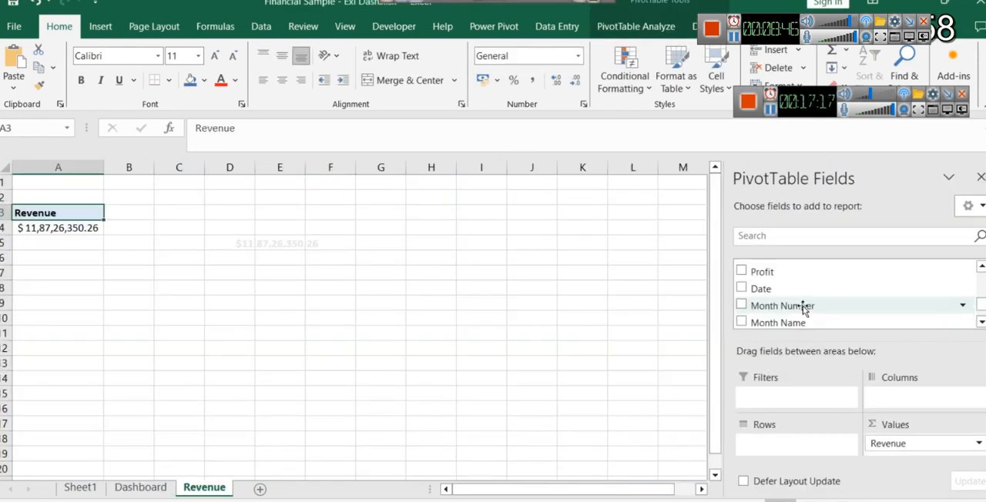
- Add the Gross Sales field to the values of the PivotTable on the Revenue sheet
scroll(819, 306, down, 1)
scroll(762, 292, up, 3)
drag(774, 282, 913, 452)
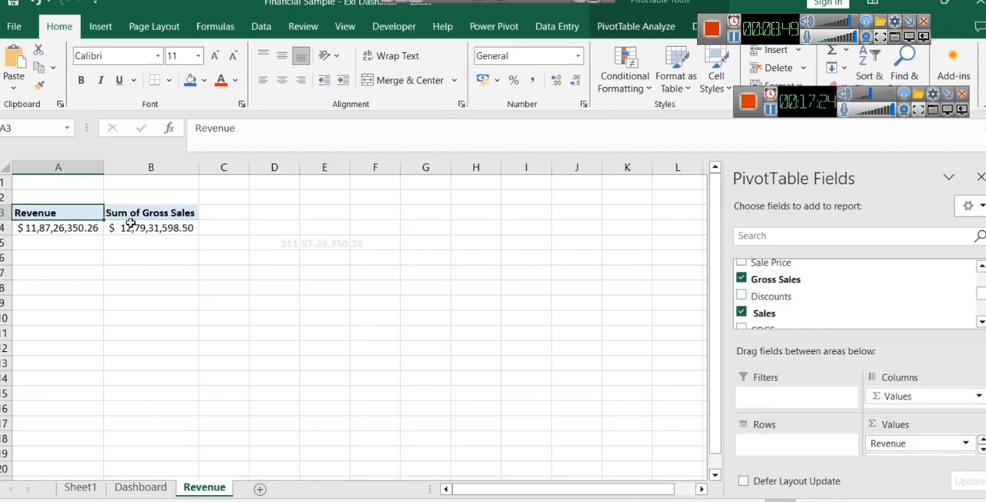
click(139, 226)
- Copy the revenue value text box beside the original and link the copy to =Revenue!B4
click(308, 233)
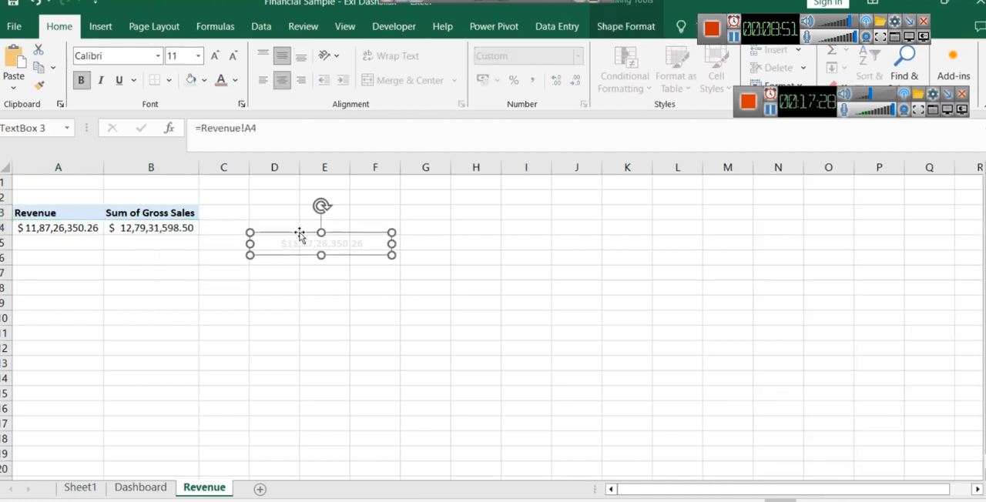
click(287, 234)
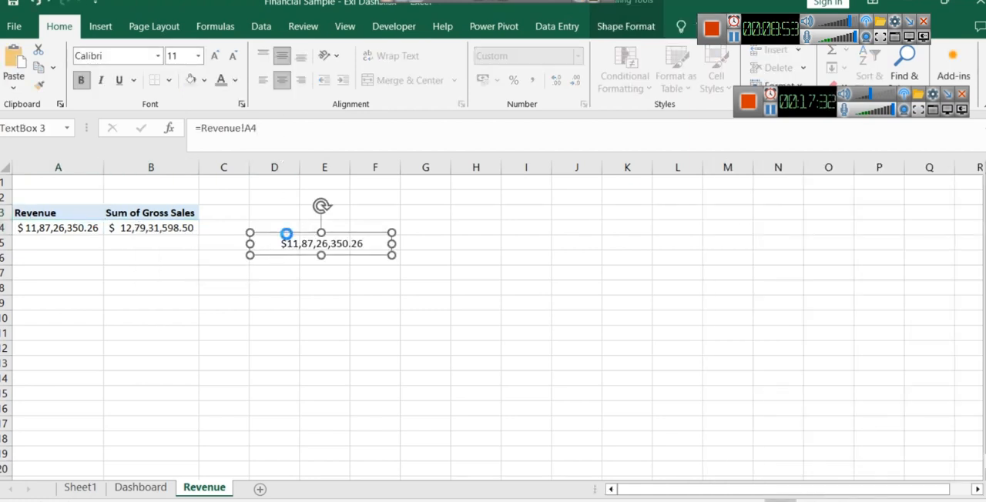
key(ctrl+v)
drag(289, 234, 460, 235)
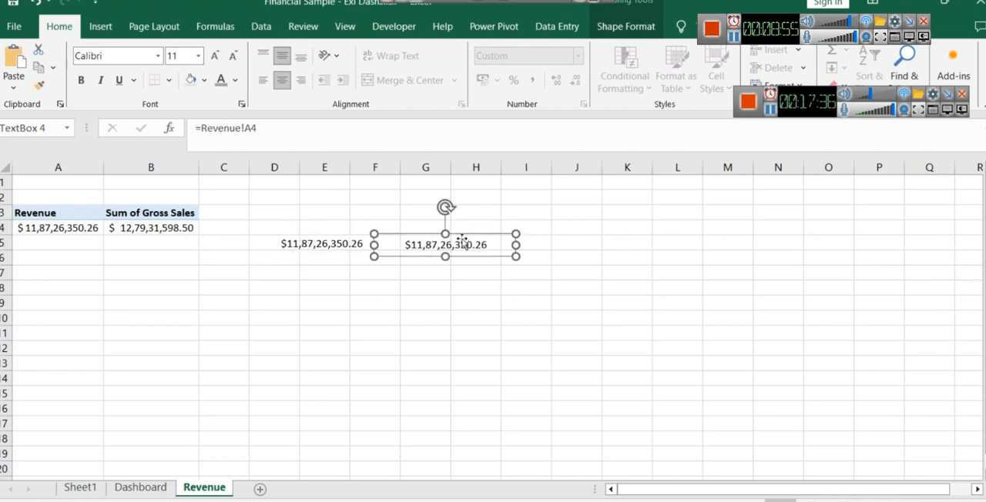
click(301, 129)
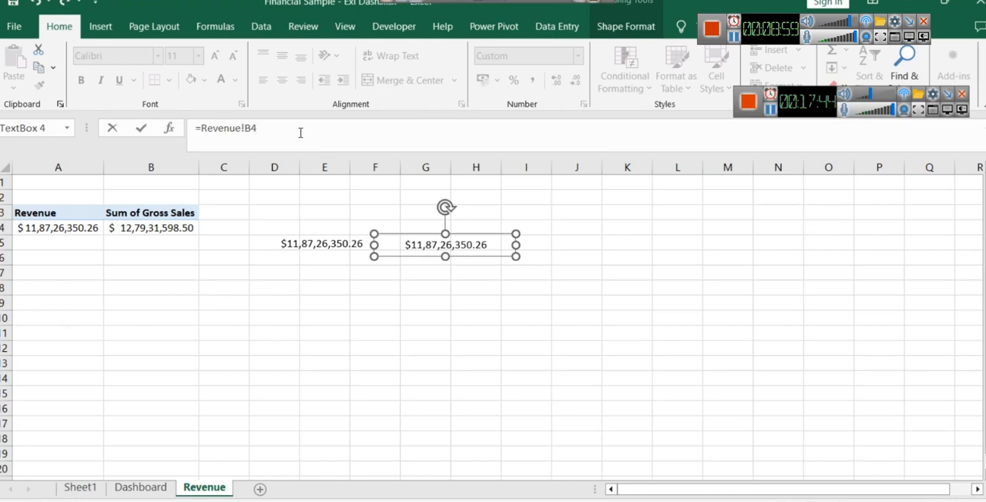
click(434, 284)
key(ctrl+z)
key(Return)
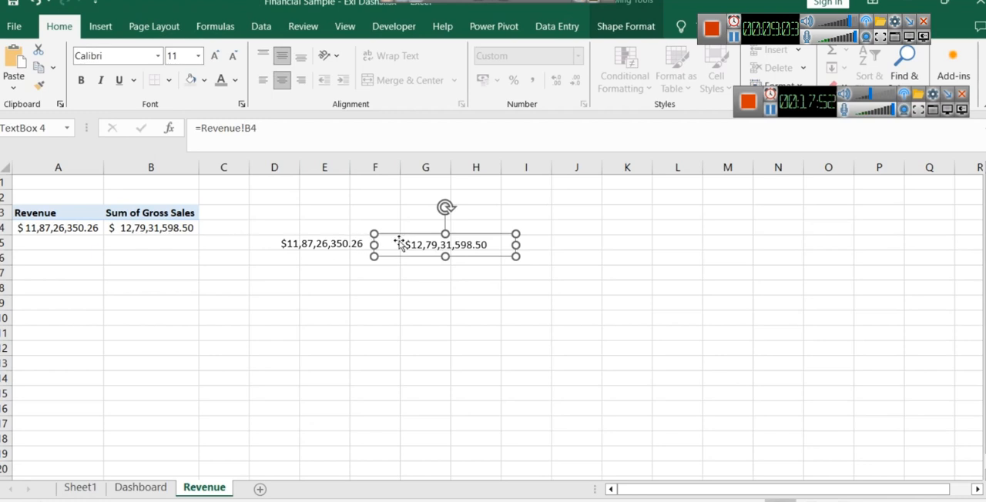
- Give the gross sales text box value a very light font colour
click(423, 247)
key(ctrl+a)
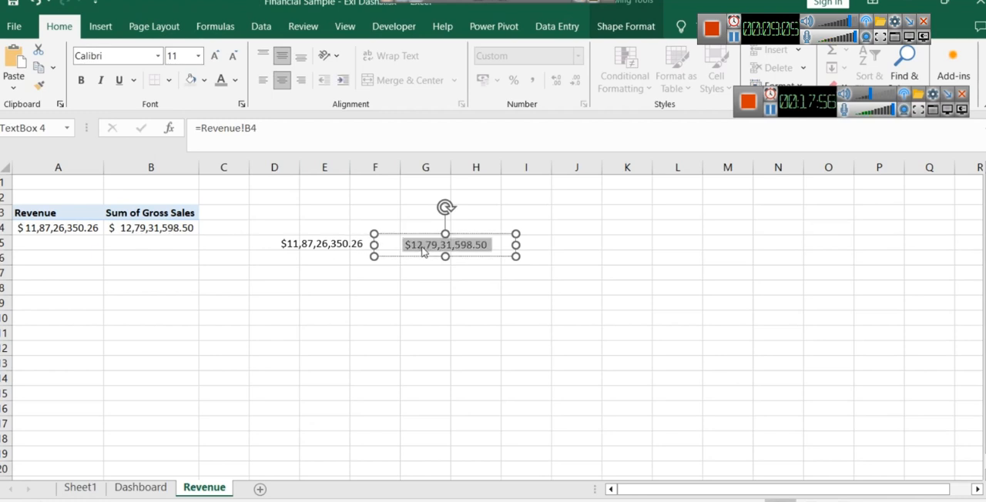
click(235, 80)
click(185, 101)
click(238, 82)
click(242, 171)
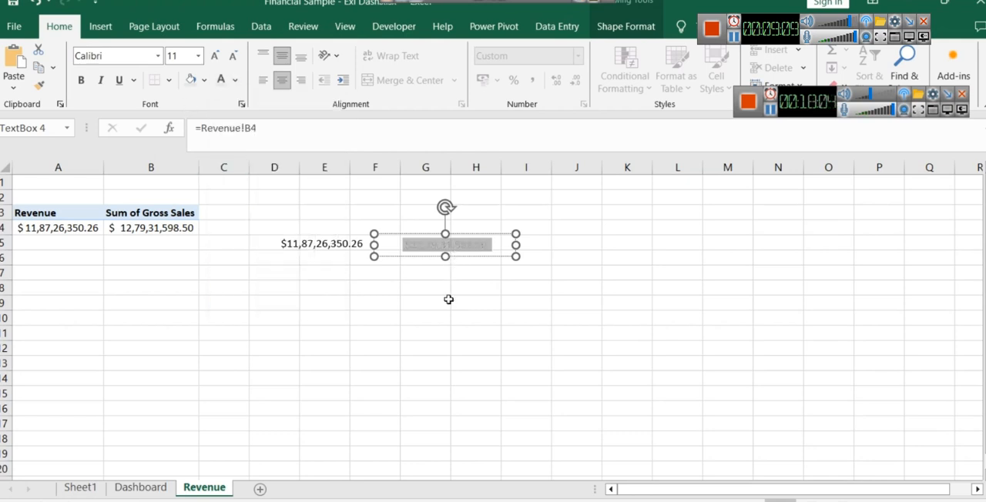
- Copy the gross sales text box to the Dashboard sheet and place it under the Gross Sales label
click(445, 246)
click(423, 237)
key(ctrl+c)
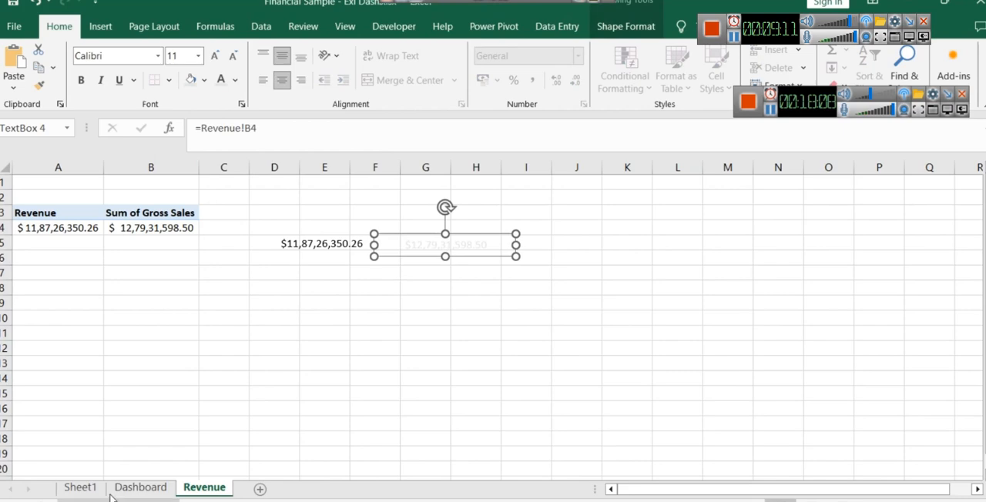
key(ctrl+Page_Up)
key(ctrl+v)
drag(371, 360, 294, 249)
click(305, 257)
key(ctrl+a)
click(307, 357)
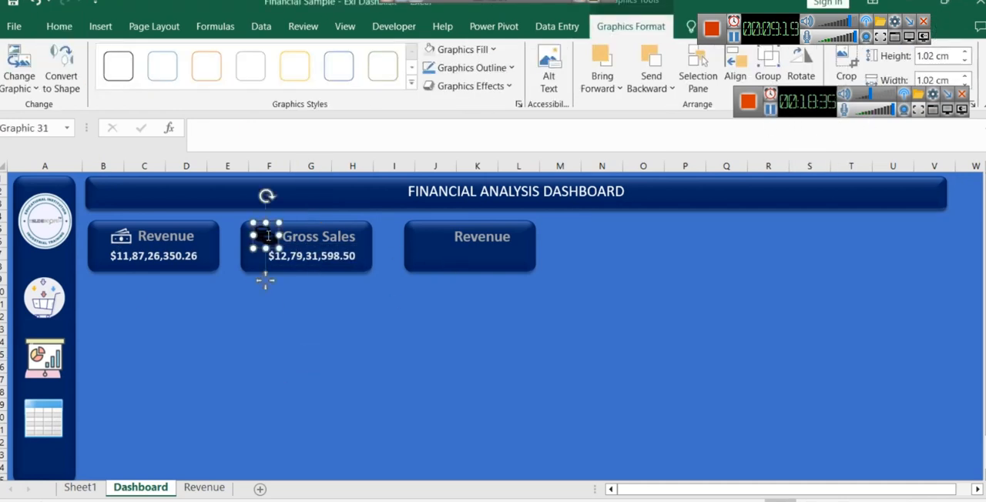
- Fill the coins icon on the Gross Sales card with light grey
click(496, 50)
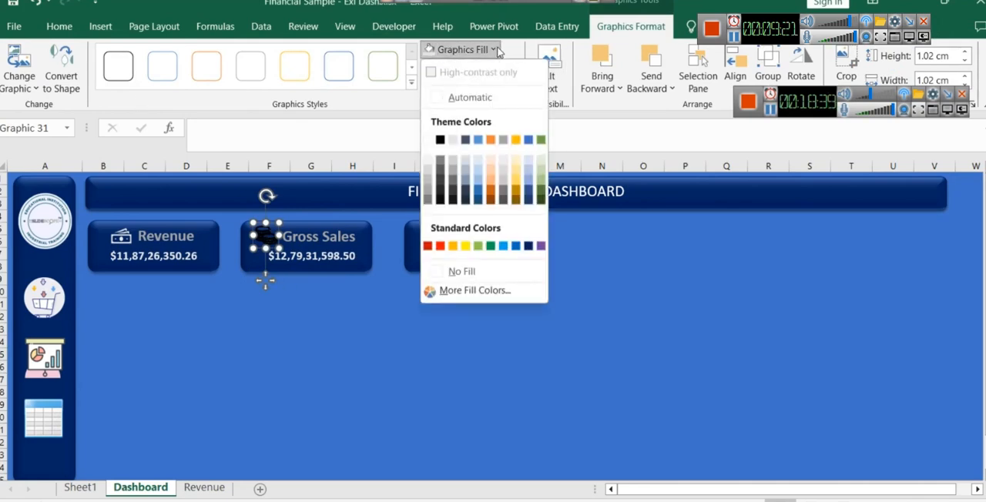
click(452, 141)
click(436, 317)
- Adjust the coins icon and nudge it closer to the Gross Sales label
click(280, 251)
click(266, 235)
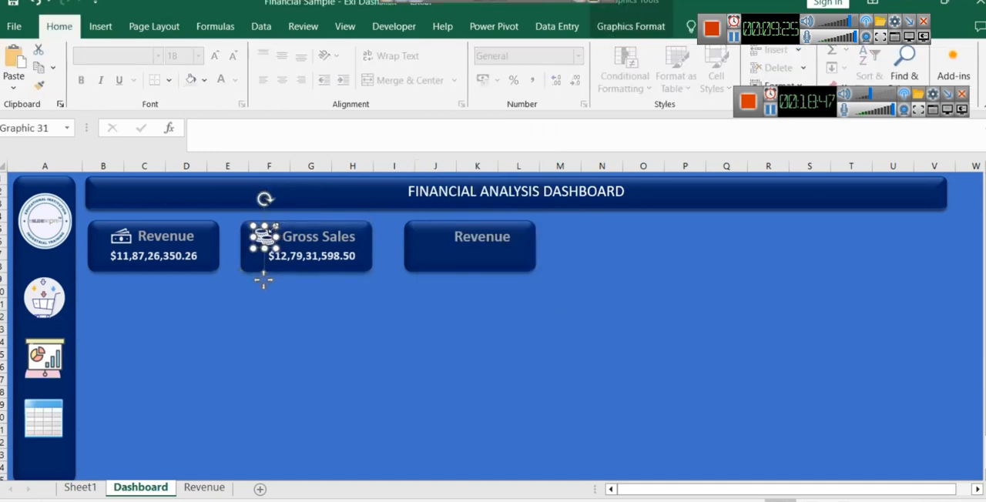
click(333, 343)
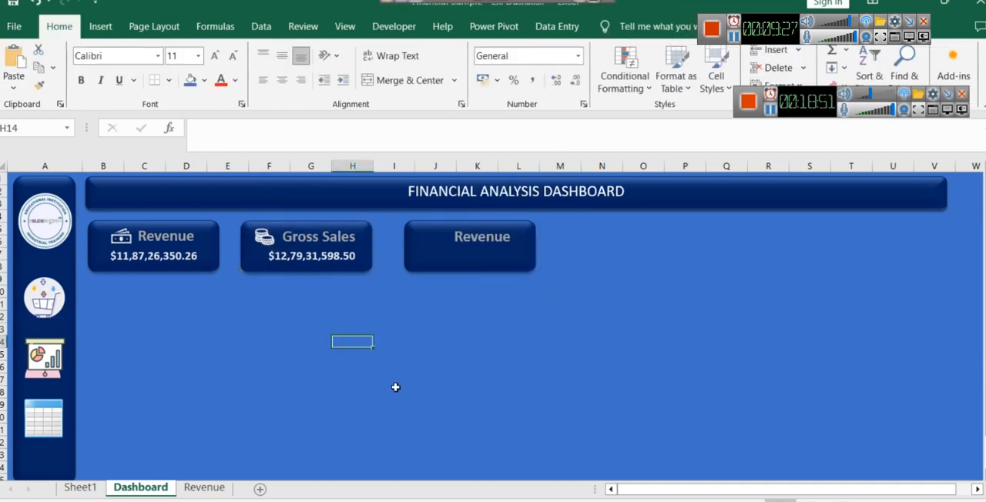
click(261, 244)
key(Right)
key(Right)
key(Right)
click(330, 365)
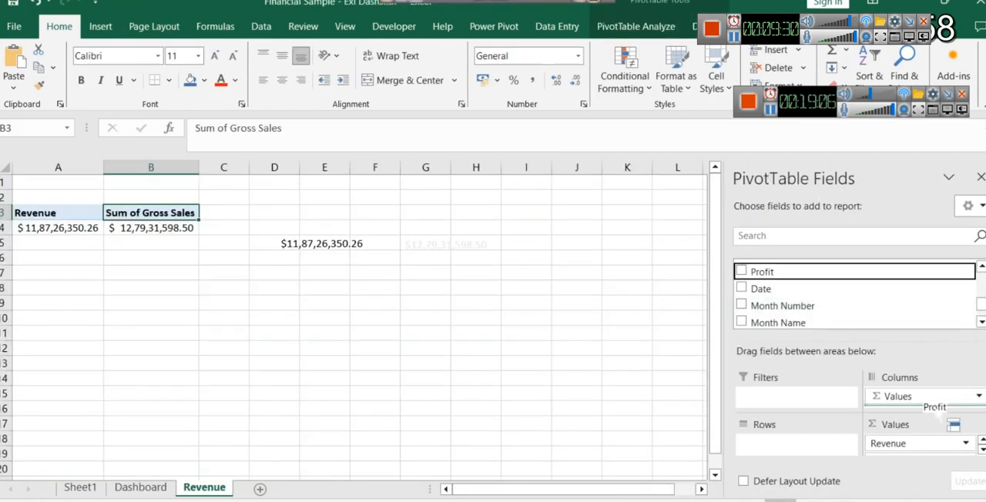
- Try adding the Profit field to the PivotTable's values, and undo the addition
drag(953, 424, 928, 449)
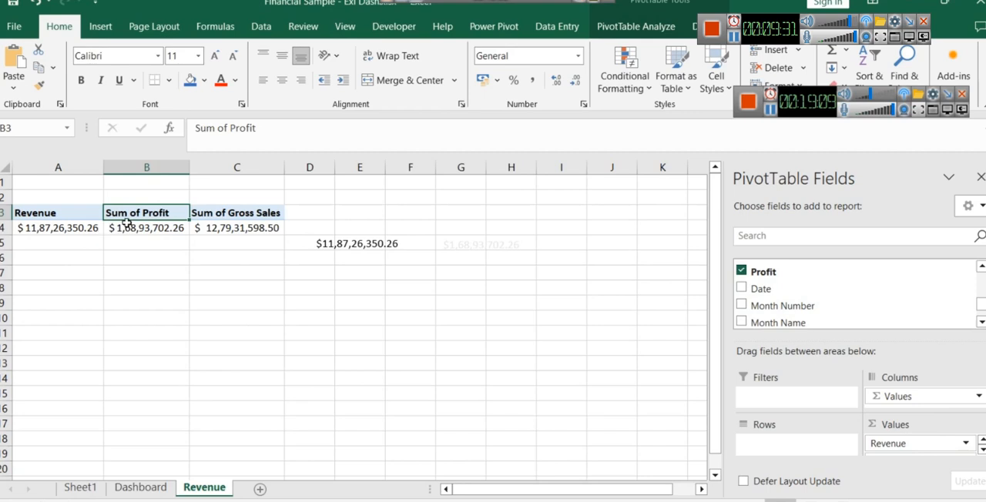
key(ctrl+z)
click(209, 214)
click(188, 214)
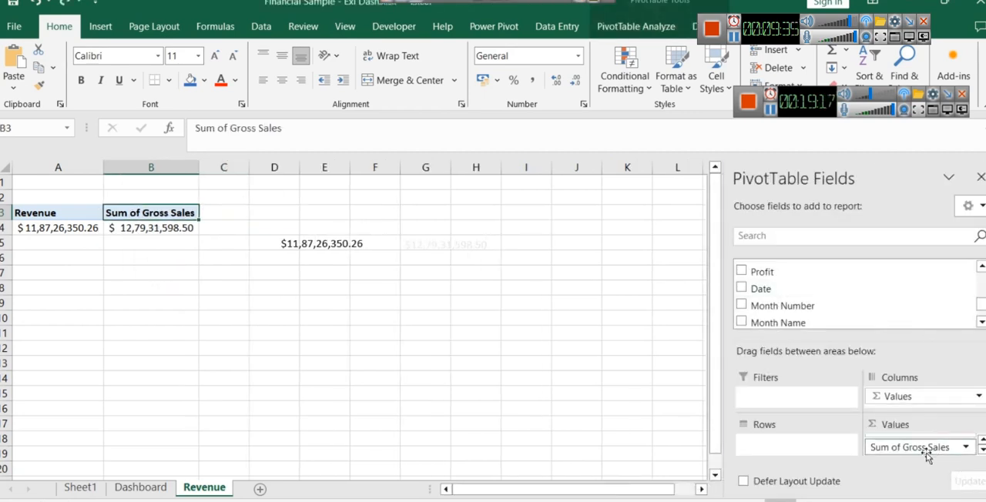
- Try placing the Profit field ahead of Gross Sales in the PivotTable's values, and attempt to remove it again
drag(762, 272, 894, 448)
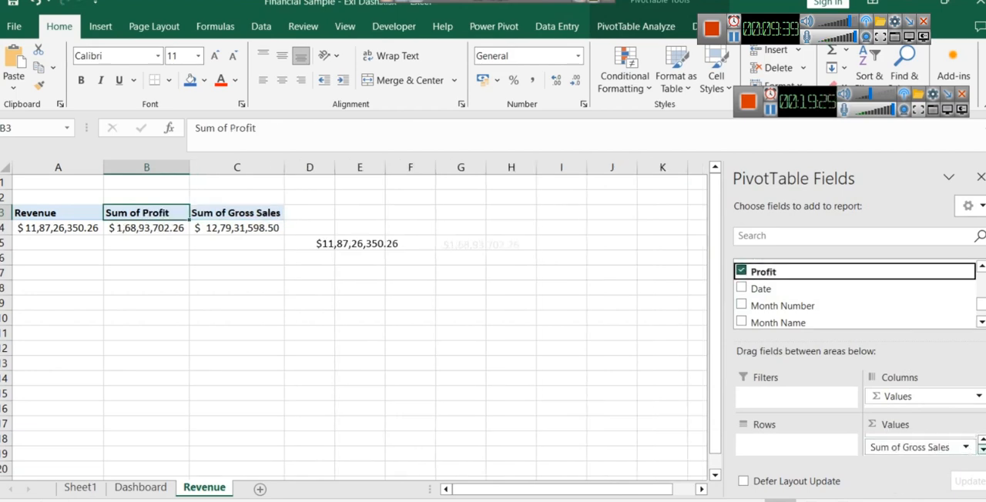
click(139, 214)
key(Delete)
click(801, 239)
click(359, 273)
click(139, 214)
key(Delete)
click(500, 302)
click(126, 165)
key(Delete)
click(500, 301)
click(148, 213)
- Add the Profit field to the PivotTable's values after Gross Sales
click(741, 309)
scroll(932, 442, down, 1)
scroll(933, 443, up, 1)
scroll(959, 447, down, 1)
scroll(759, 286, up, 3)
scroll(768, 288, down, 4)
drag(765, 267, 918, 454)
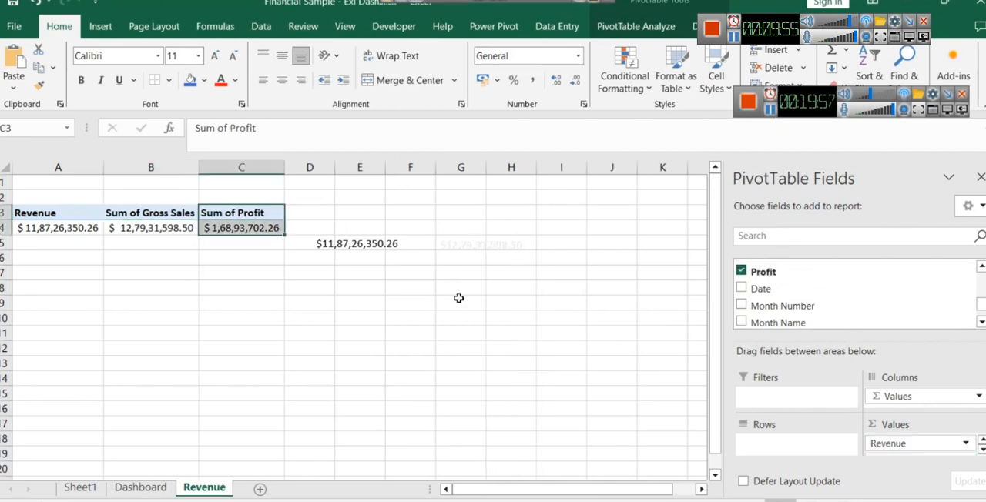
- Duplicate the gross sales text box just below the original and link the copy to =Revenue!C4
click(379, 249)
click(479, 241)
click(370, 251)
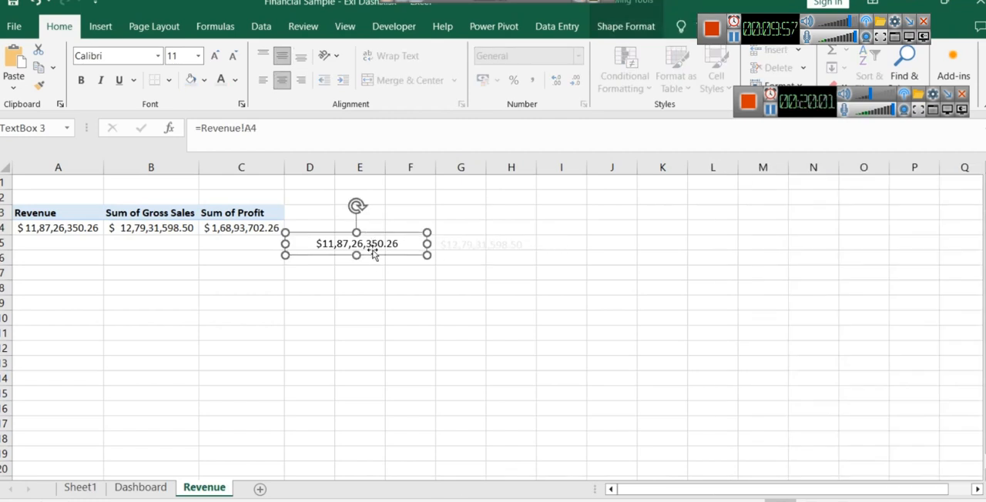
click(469, 245)
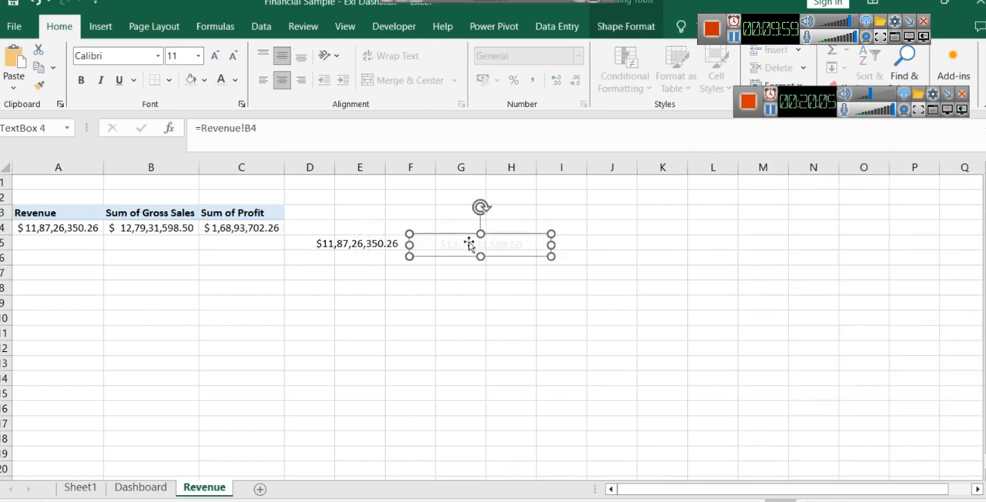
drag(468, 245, 455, 284)
click(273, 128)
key(BackSpace)
key(BackSpace)
text(C4)
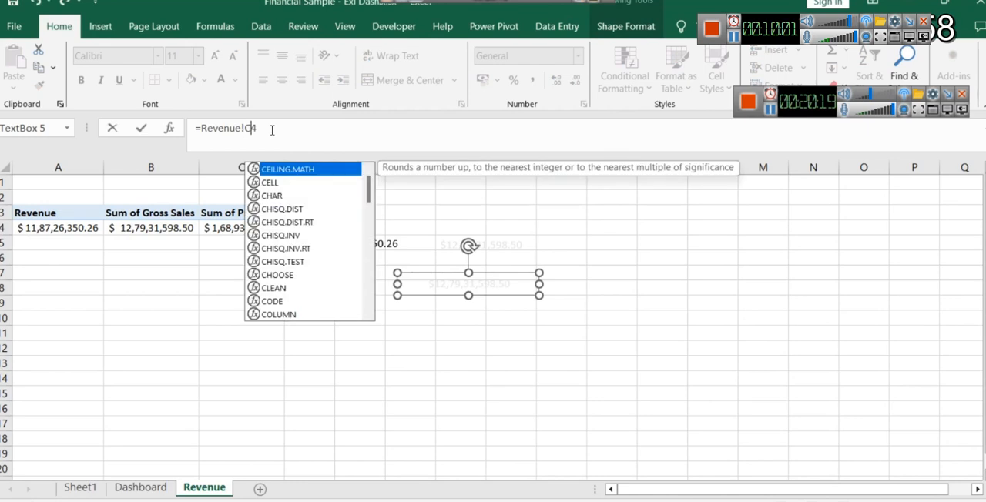
key(Return)
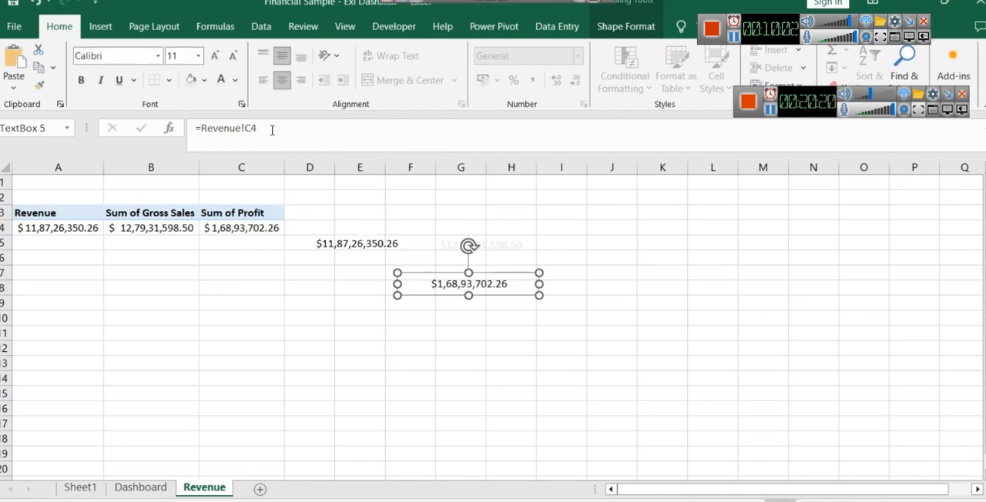
- Format the profit text box value as bold, size 12, in a very light font colour
triple_click(441, 282)
click(196, 58)
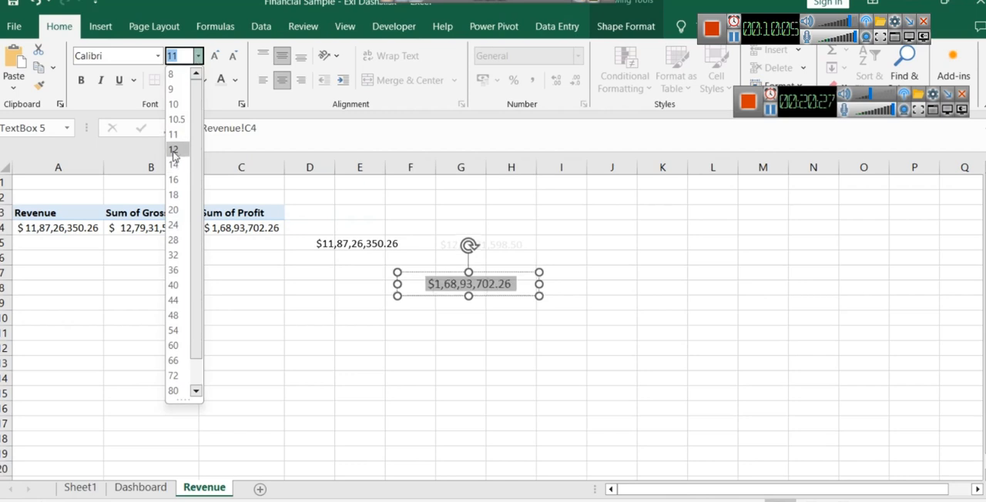
click(176, 150)
click(84, 84)
click(237, 83)
click(244, 170)
click(564, 339)
- Place the profit value under the third Dashboard card's Profit label and set its font size to 14
triple_click(466, 286)
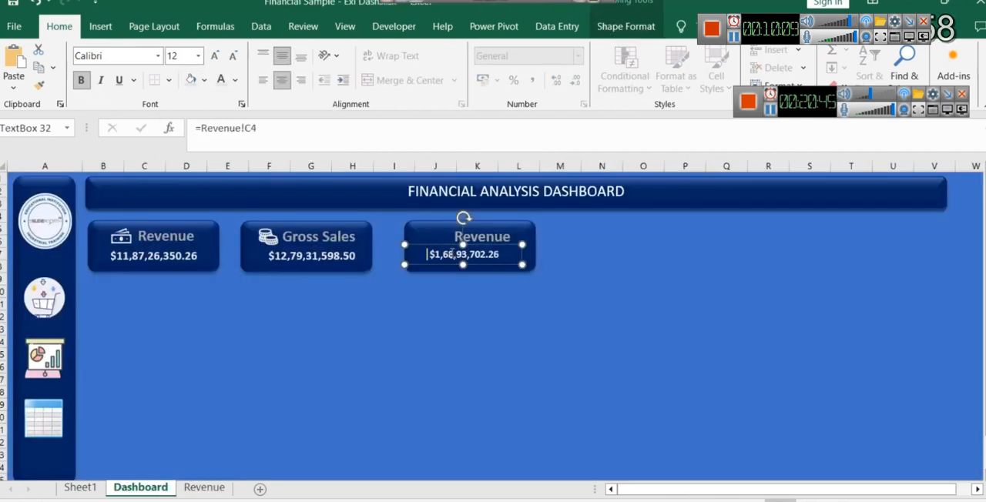
triple_click(453, 254)
click(197, 57)
click(178, 164)
click(601, 318)
click(470, 260)
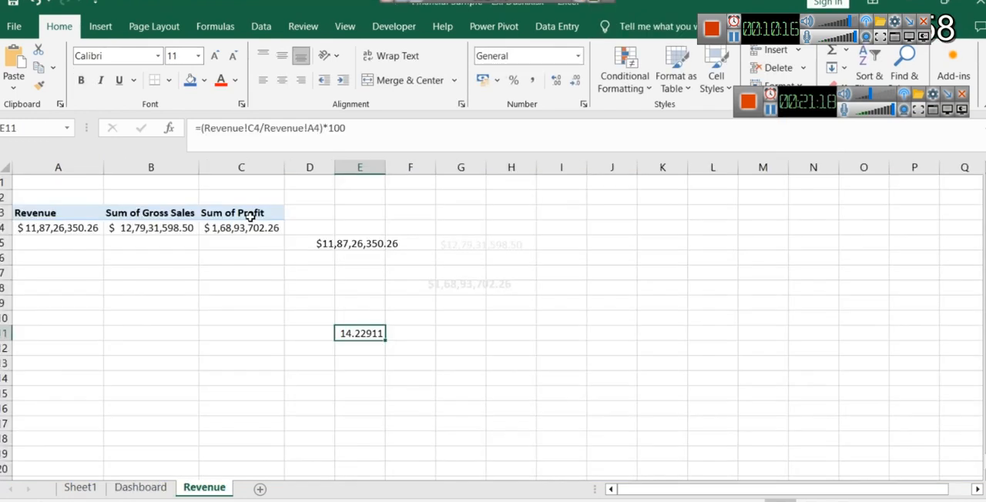
- Select the PivotTable's Sum of Profit heading and the Revenue column on the Revenue sheet
click(254, 214)
click(23, 212)
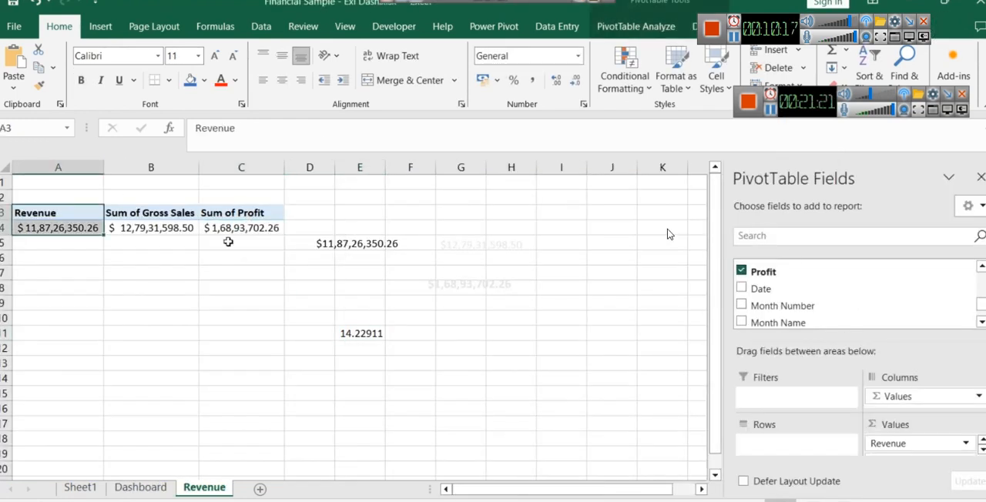